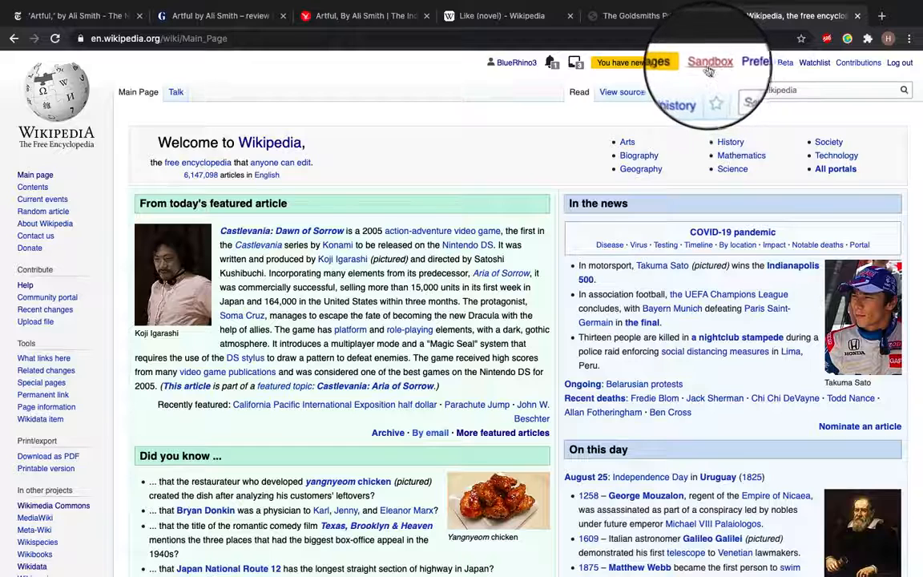
Open a new user sandbox page and enter the text "This is my new sandbox." below the edit line
{"action": "left_click", "coordinate": [706, 70]}
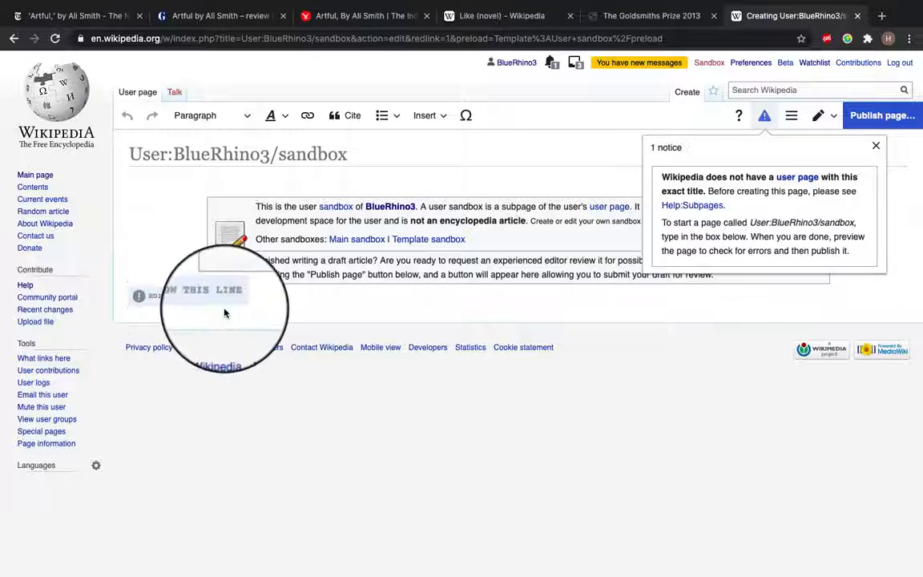
{"action": "left_click", "coordinate": [259, 335]}
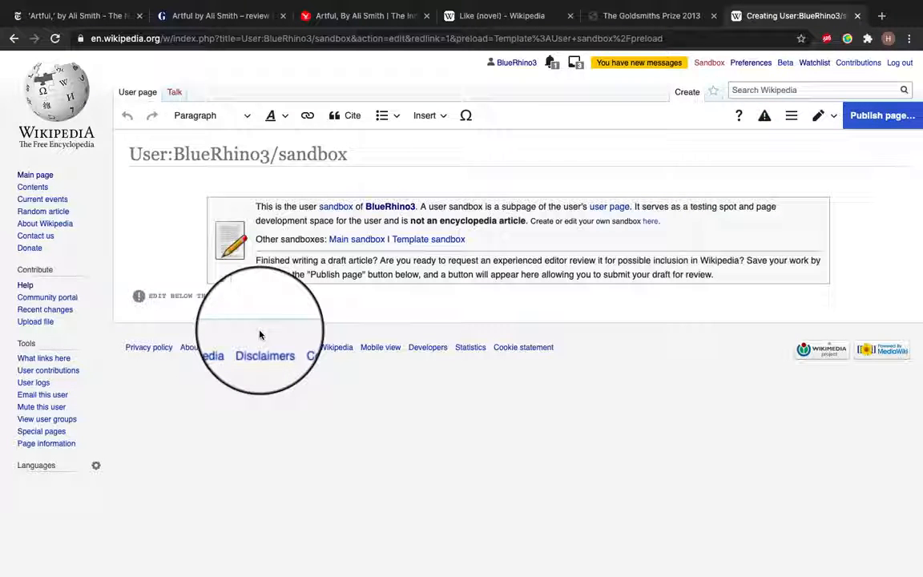
{"action": "key", "text": "Return"}
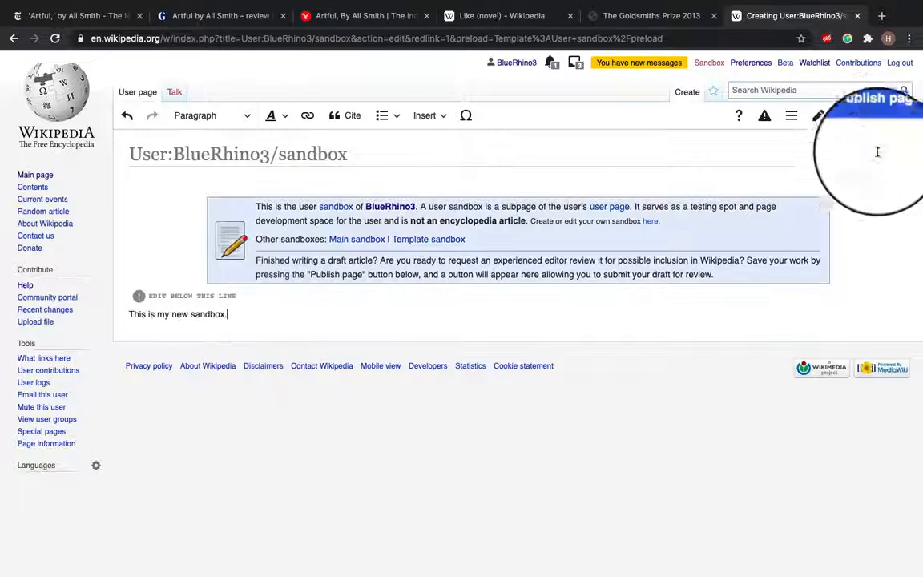
Publish the sandbox page with the edit summary "created a sandbox"
{"action": "left_click", "coordinate": [881, 115]}
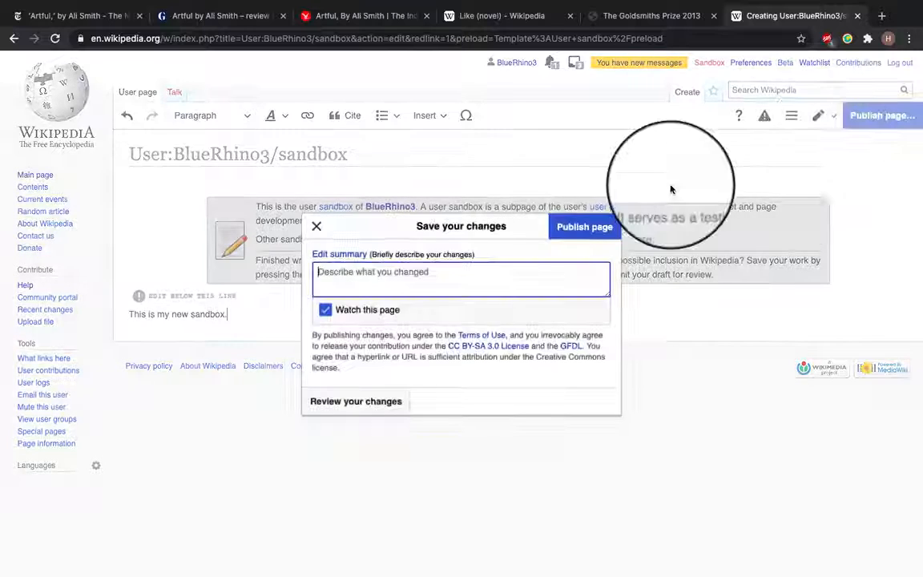
{"action": "type", "text": "created a sandbox"}
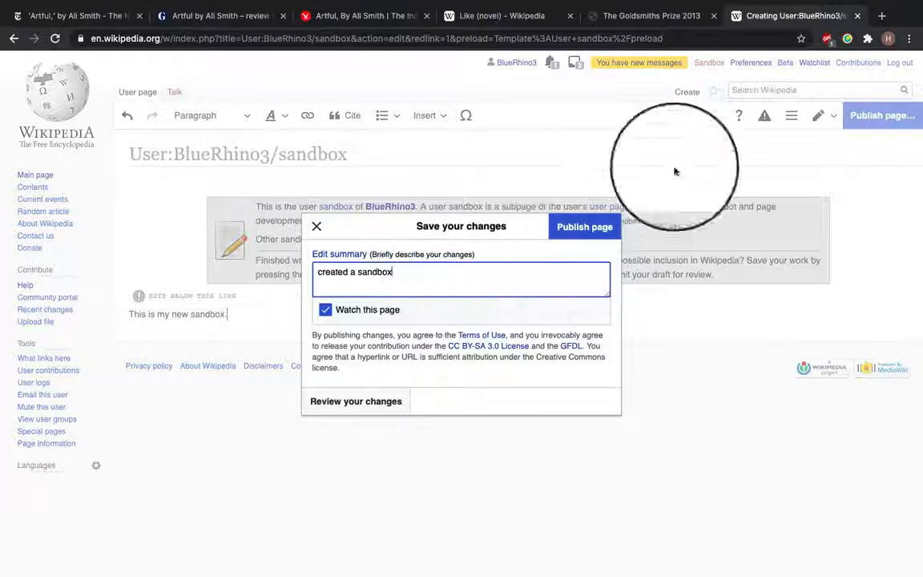
{"action": "left_click", "coordinate": [585, 228]}
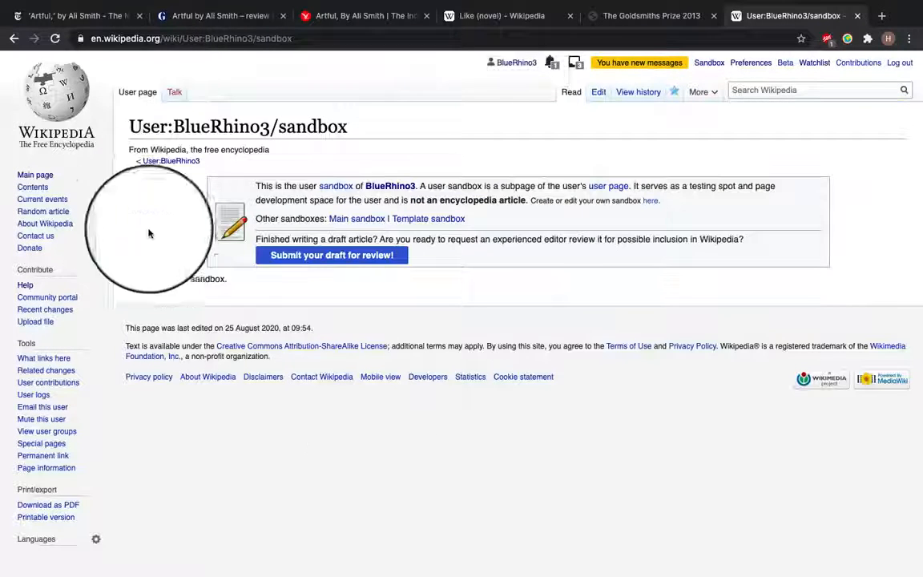
Reopen the sandbox for editing and replace its text with "Artful is a 2012 novel by Scottish author Ali Smith and published by Penguin Books. It was shortlisted for the inaugural Goldsmiths Prize (2013)."
{"action": "left_click", "coordinate": [597, 92]}
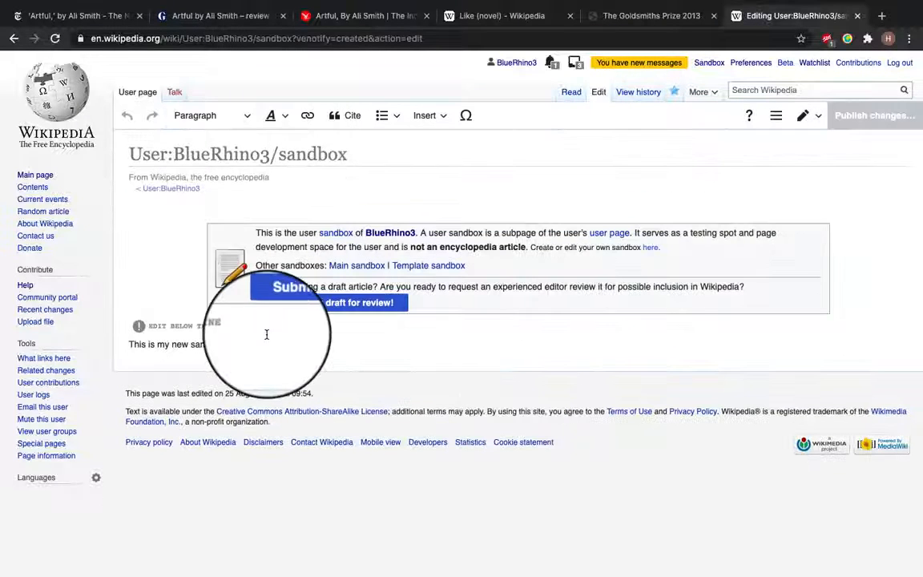
{"action": "left_click_drag", "start_coordinate": [267, 334], "coordinate": [104, 350]}
{"action": "key", "text": "BackSpace"}
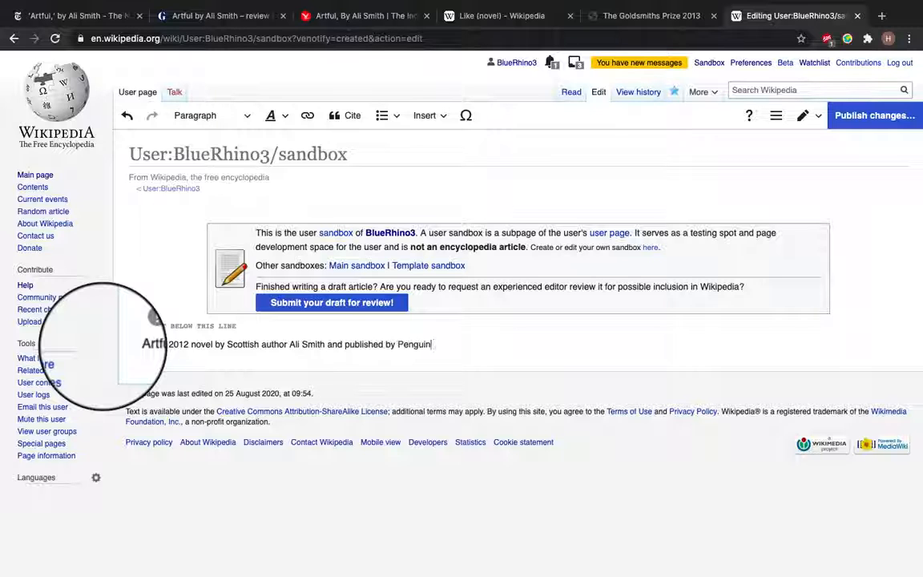
{"action": "type", "text": "ooks. It was shortlisted for the inaugural Goldsmiths Prize (2013)."}
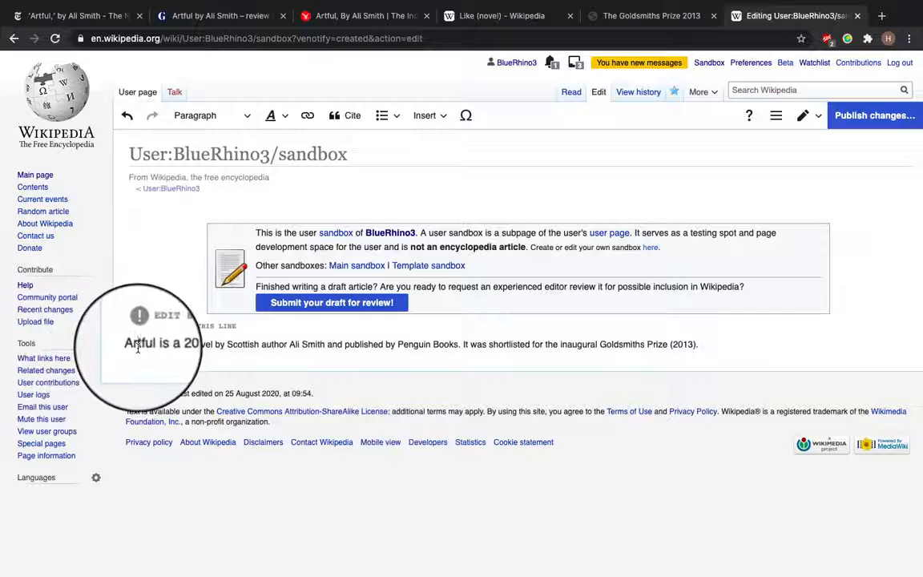
Make the title word "Artful" bold and italic
{"action": "left_click_drag", "start_coordinate": [155, 343], "coordinate": [124, 343]}
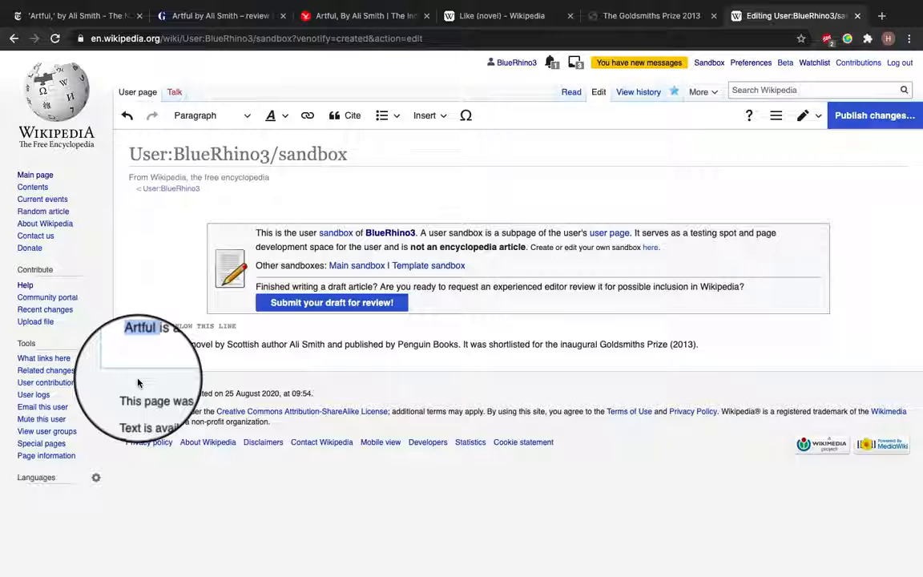
{"action": "key", "text": "ctrl+b"}
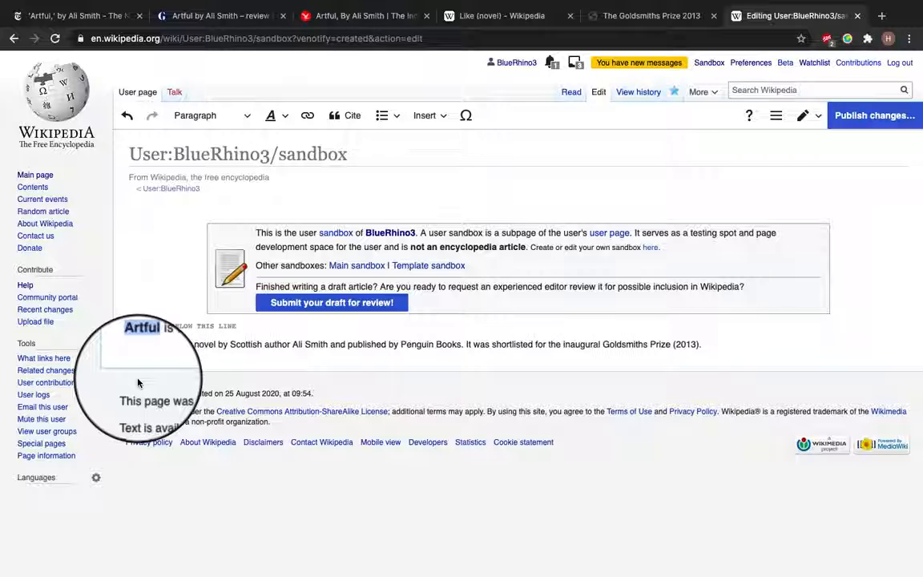
{"action": "key", "text": "ctrl+i"}
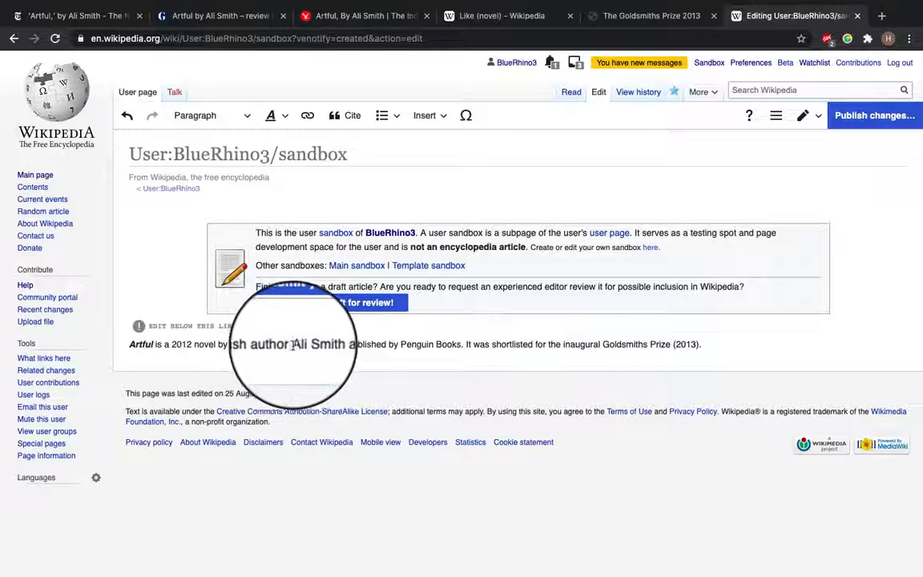
Link "Ali Smith" to the Ali Smith article about the Scottish author
{"action": "left_click_drag", "start_coordinate": [292, 344], "coordinate": [328, 344]}
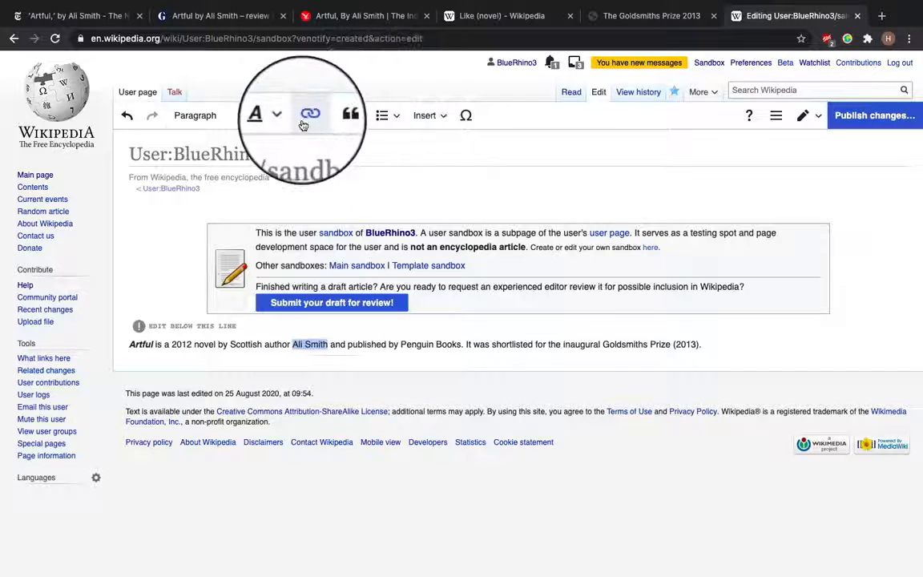
{"action": "left_click", "coordinate": [307, 115]}
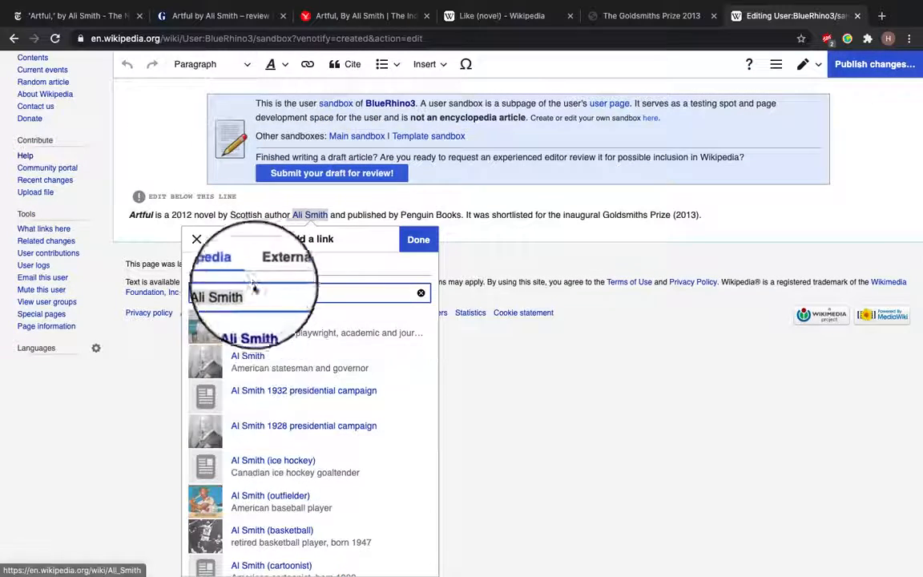
{"action": "left_click", "coordinate": [267, 324]}
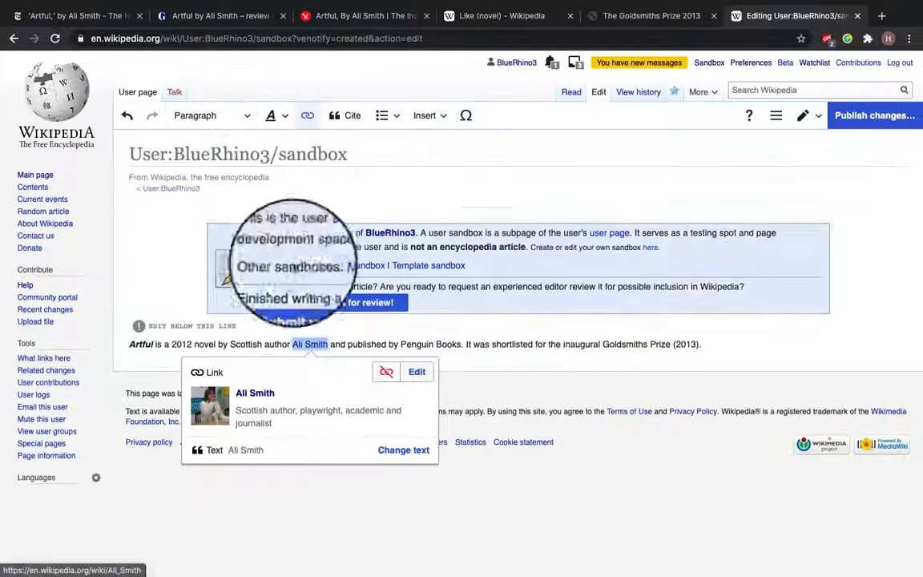
{"action": "left_click", "coordinate": [404, 344]}
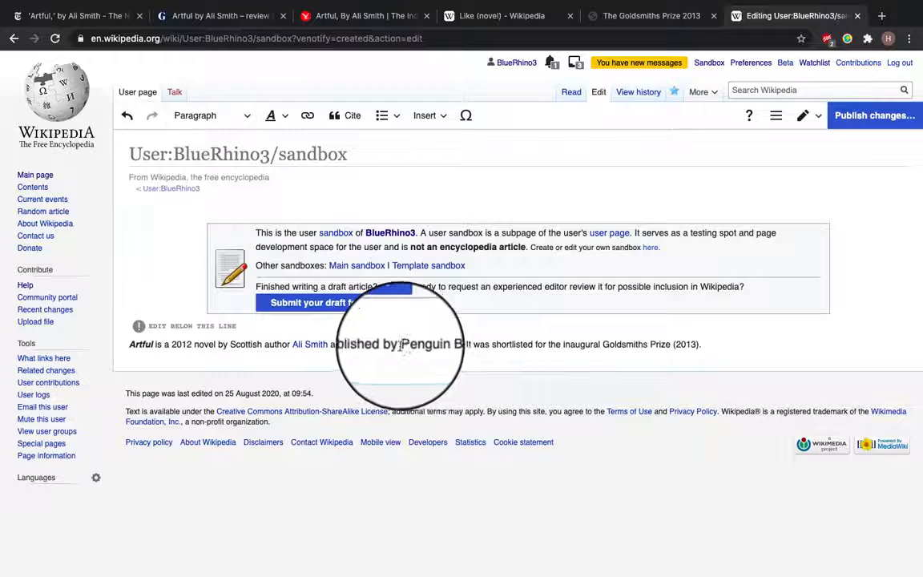
Link "Penguin Books" to the Penguin Books article about the British publishing house
{"action": "left_click_drag", "start_coordinate": [404, 345], "coordinate": [459, 348]}
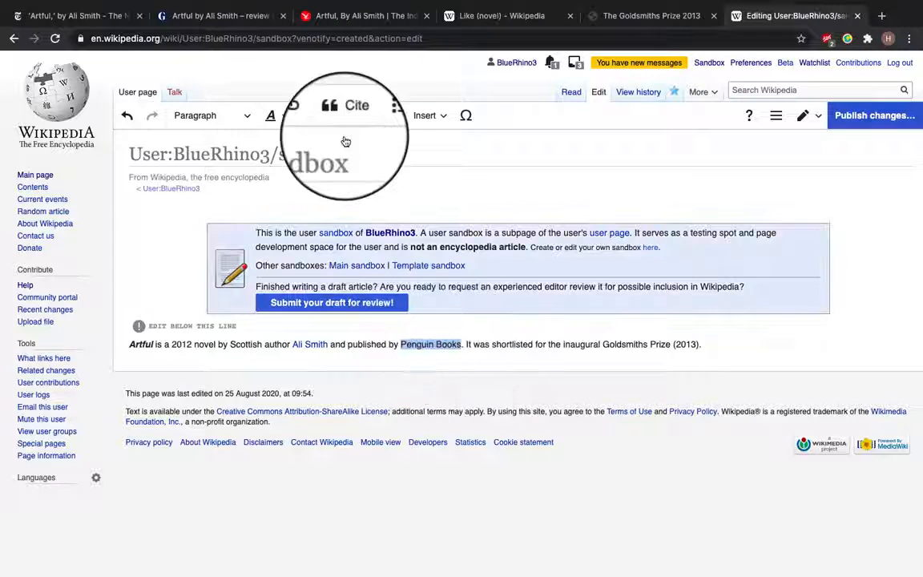
{"action": "left_click", "coordinate": [308, 116]}
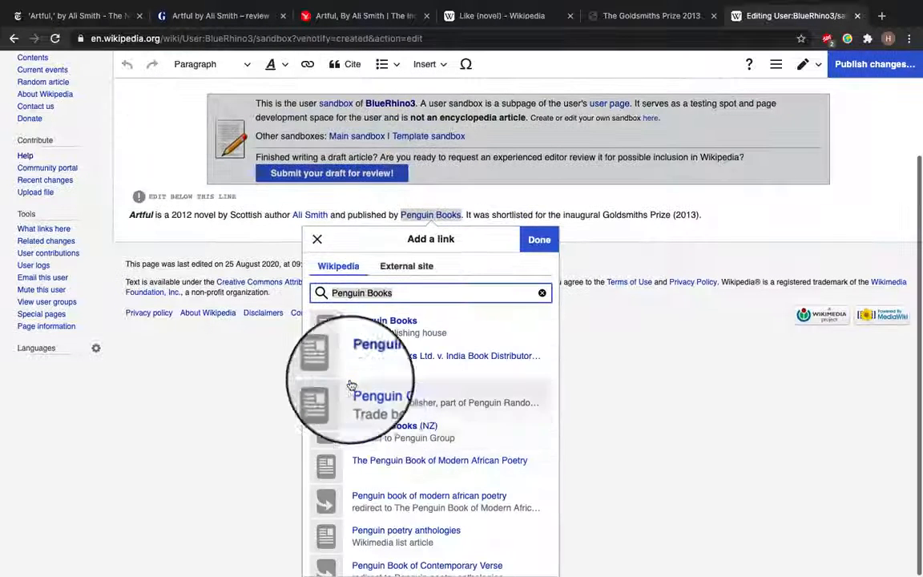
{"action": "left_click", "coordinate": [385, 329]}
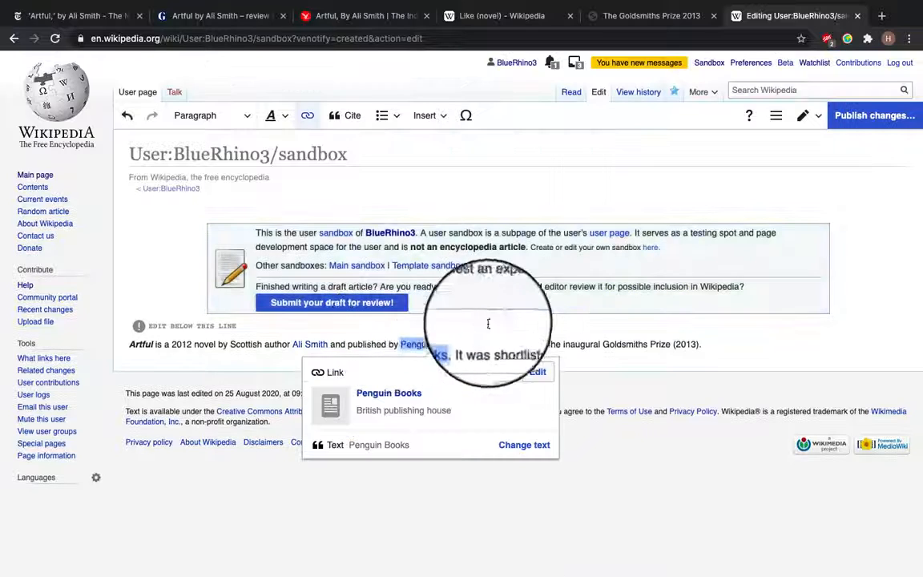
{"action": "left_click", "coordinate": [519, 333]}
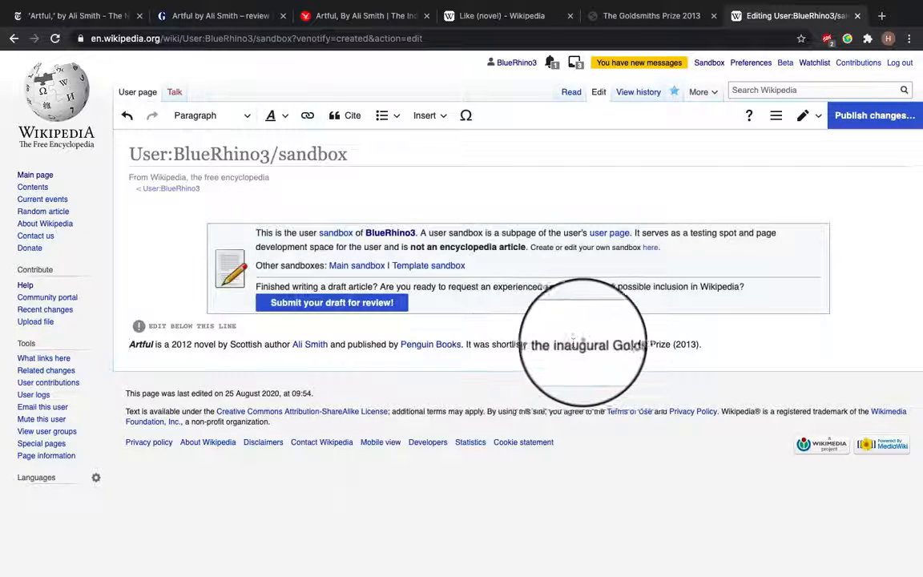
Link "Goldsmiths Prize" to the Goldsmiths Prize literary award article and tidy the end of the sentence
{"action": "left_click_drag", "start_coordinate": [602, 344], "coordinate": [673, 345]}
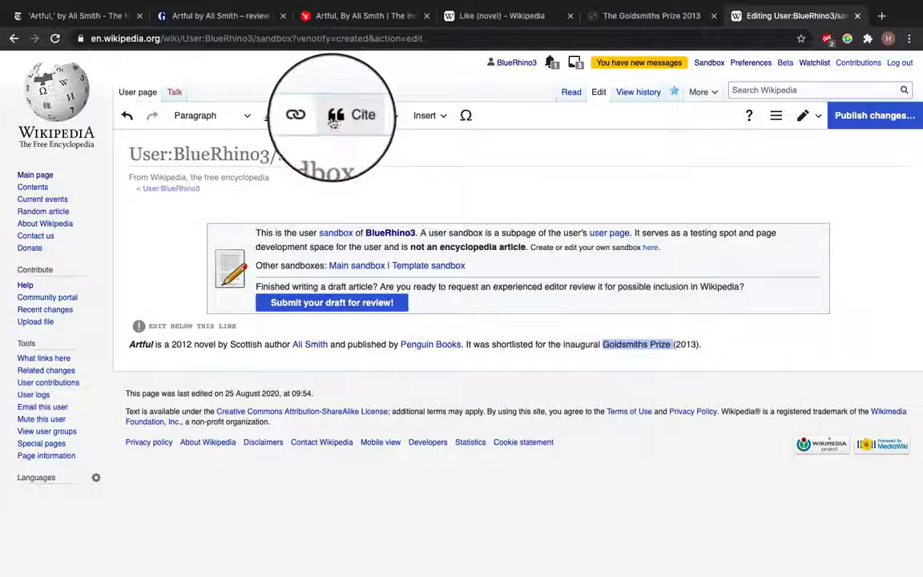
{"action": "left_click", "coordinate": [306, 116]}
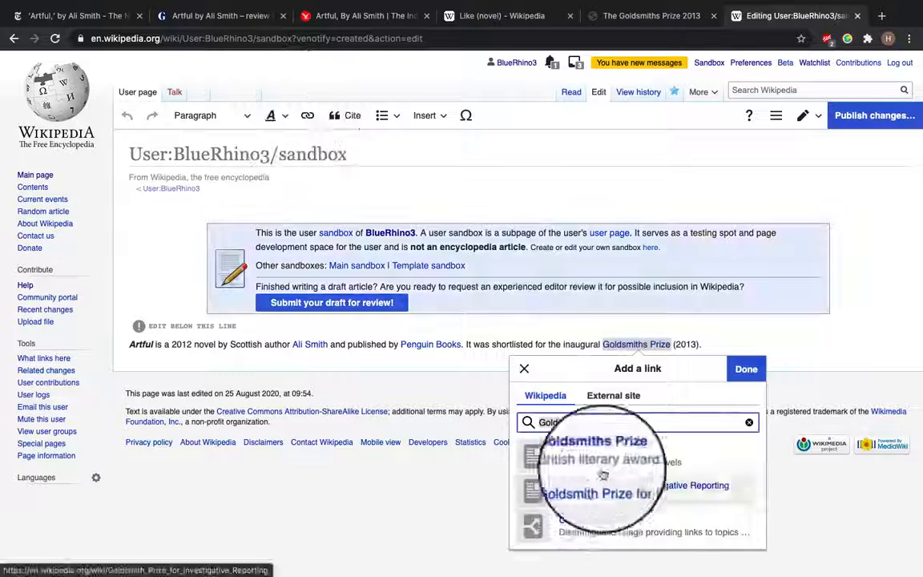
{"action": "left_click", "coordinate": [636, 459]}
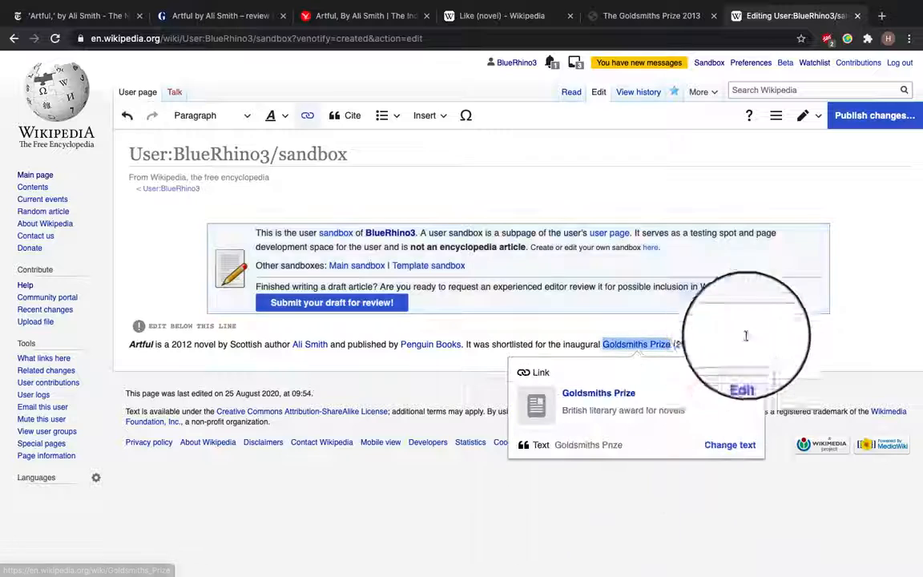
{"action": "left_click", "coordinate": [730, 339]}
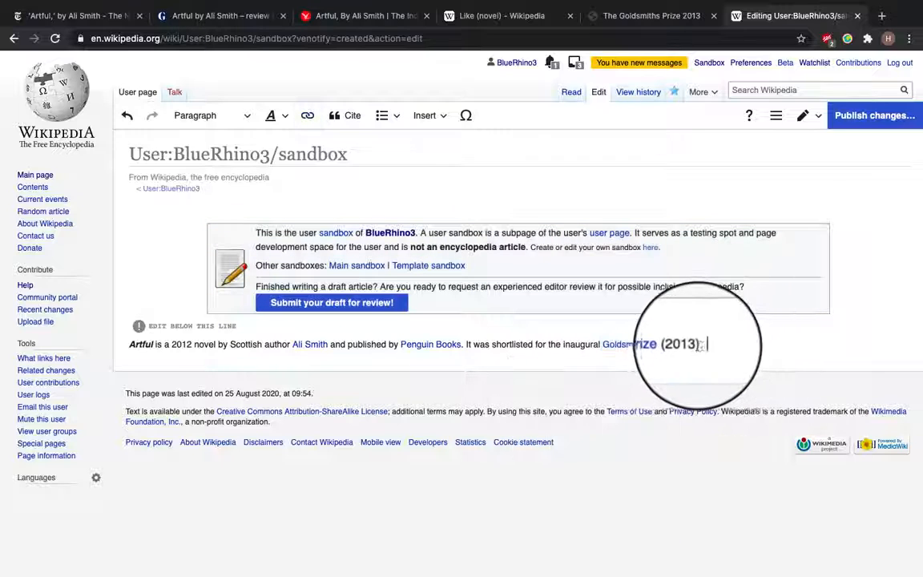
{"action": "key", "text": "BackSpace"}
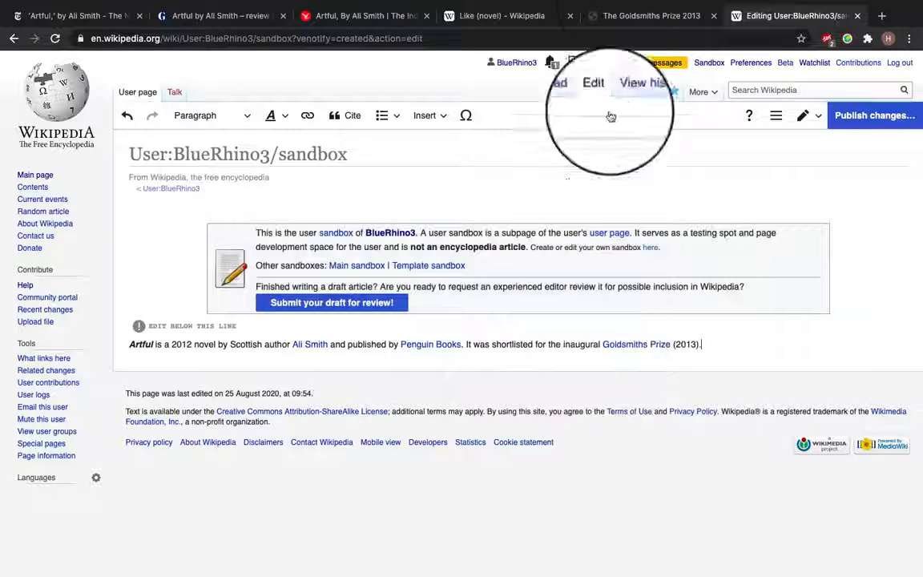
Copy the web address of the archived Goldsmiths Prize 2013 shortlist page and return to the sandbox editor
{"action": "left_click", "coordinate": [621, 16]}
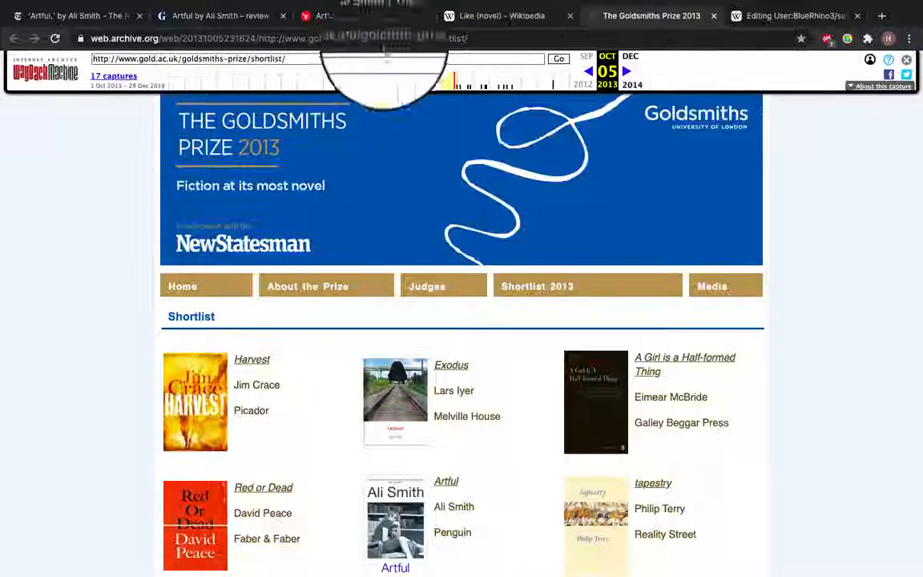
{"action": "scroll", "coordinate": [310, 437], "scroll_direction": "down", "scroll_amount": 3}
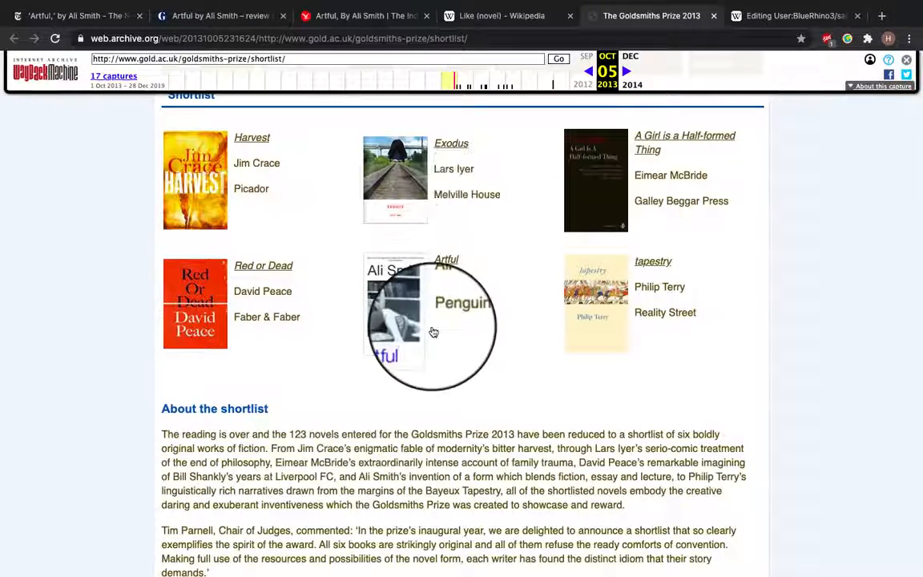
{"action": "scroll", "coordinate": [428, 308], "scroll_direction": "up", "scroll_amount": 2}
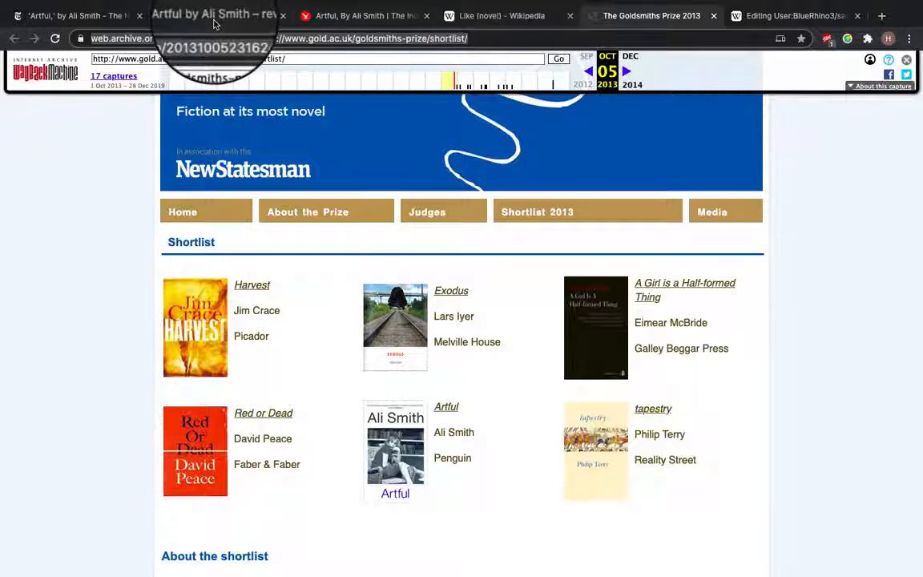
{"action": "left_click", "coordinate": [767, 20]}
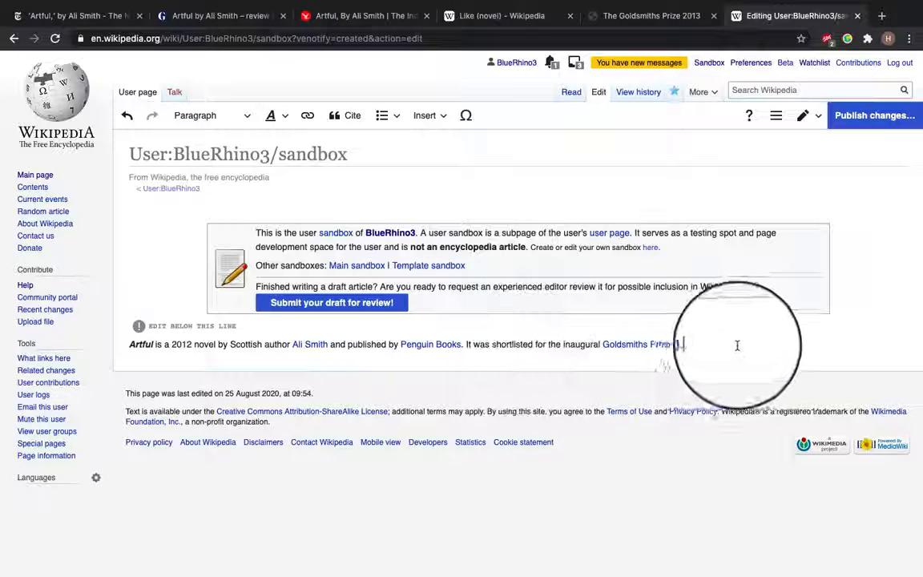
Insert a website citation generated from the copied archive URL after "(2013)." and start a new paragraph
{"action": "left_click", "coordinate": [698, 345]}
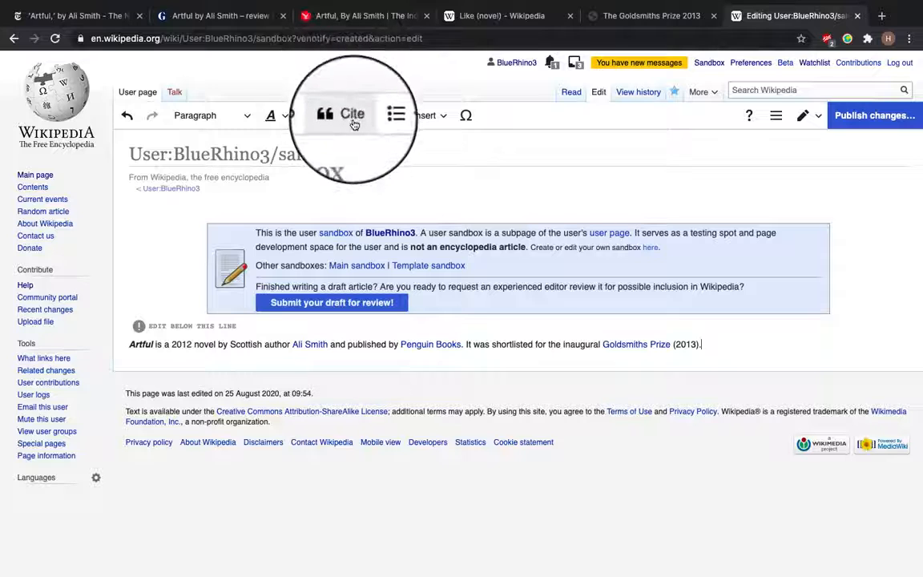
{"action": "left_click", "coordinate": [353, 116]}
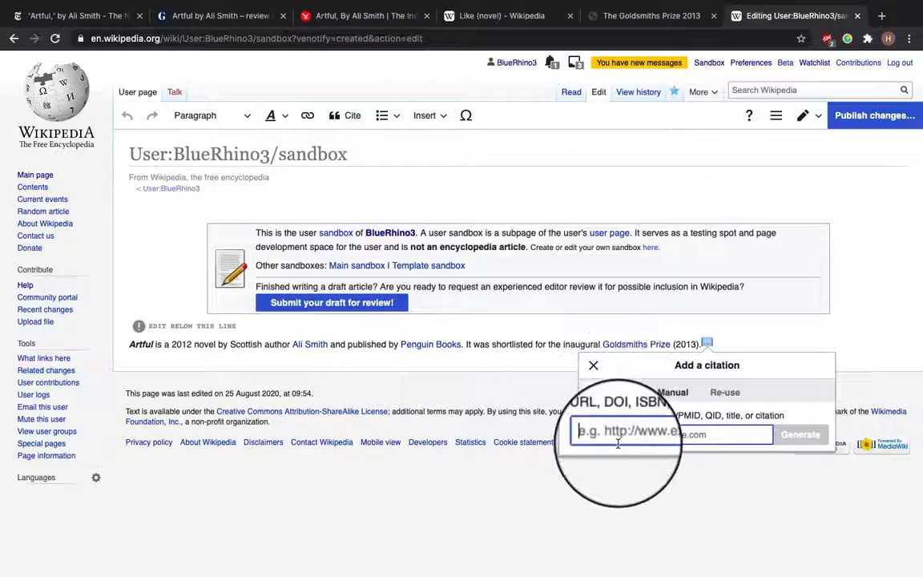
{"action": "key", "text": "ctrl+v"}
{"action": "left_click", "coordinate": [808, 439]}
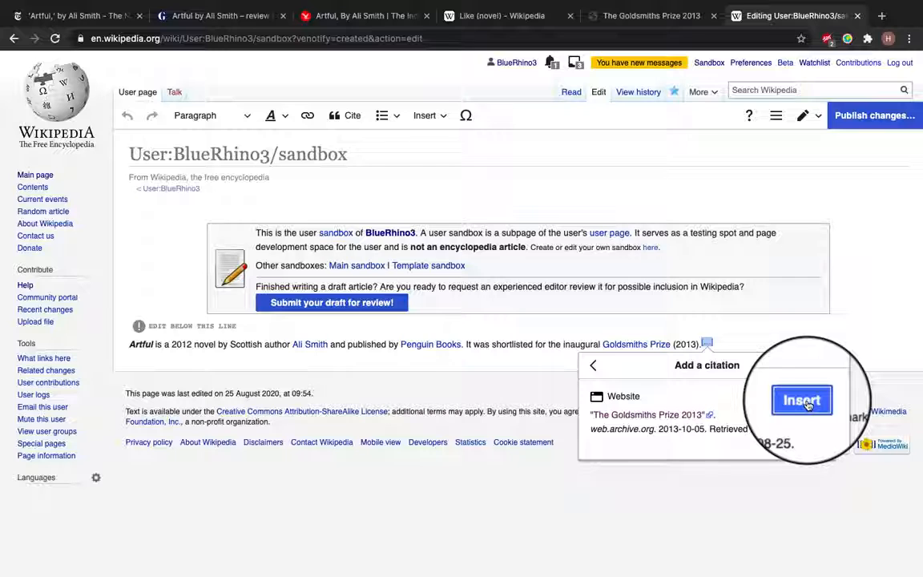
{"action": "left_click", "coordinate": [807, 405]}
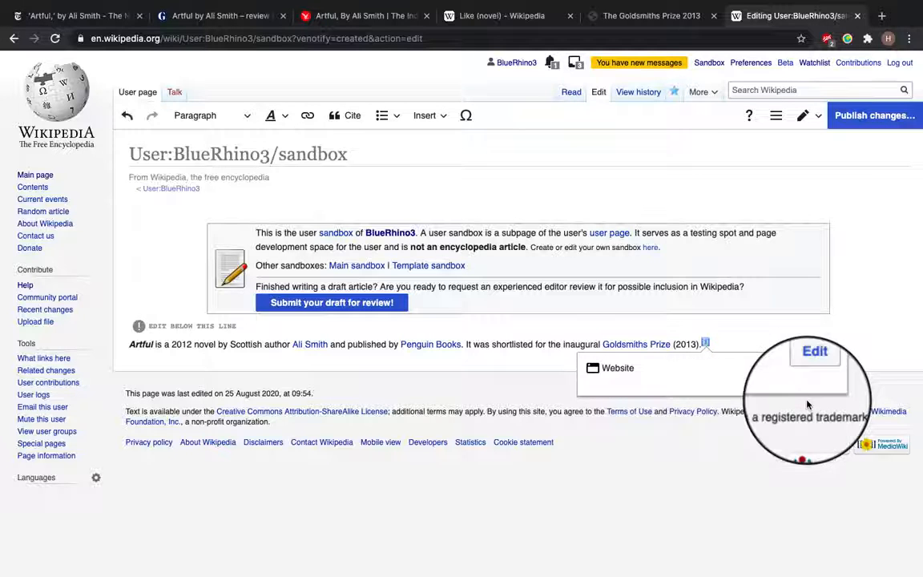
{"action": "left_click", "coordinate": [723, 340]}
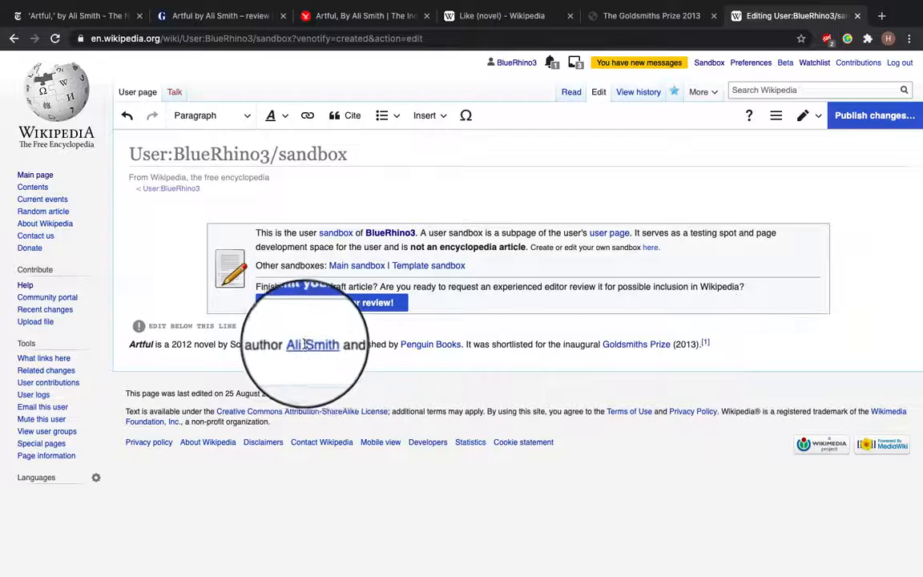
{"action": "key", "text": "Return"}
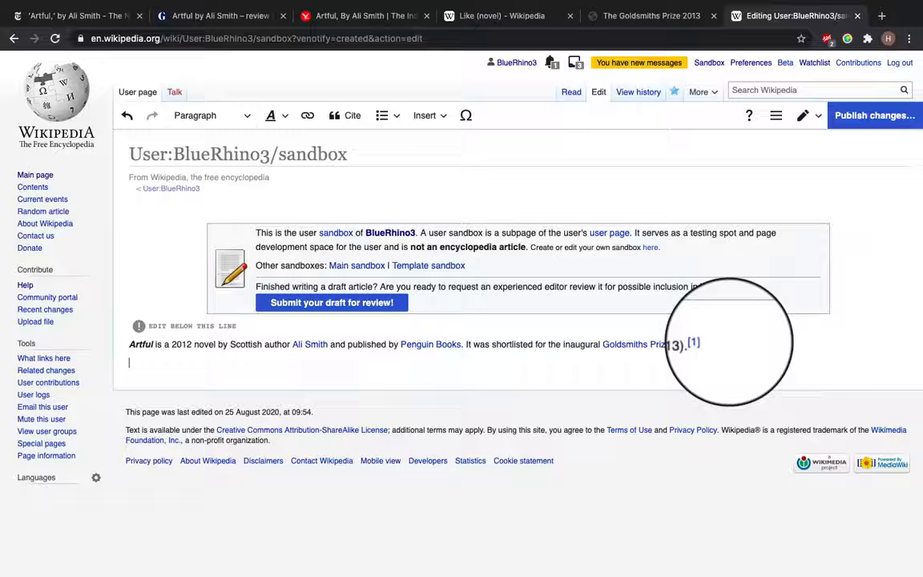
Add a "Plot" heading on a new line below the introductory paragraph
{"action": "left_click", "coordinate": [218, 117]}
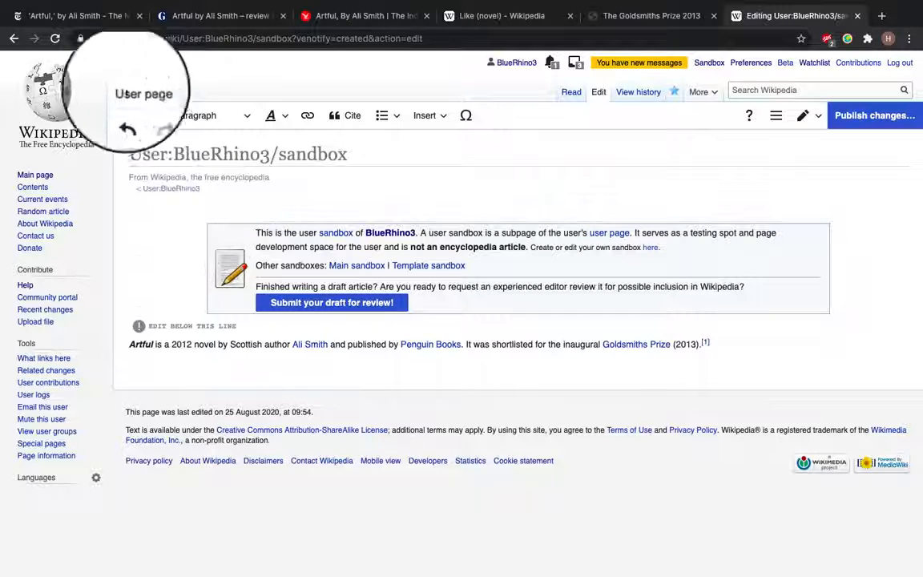
{"action": "left_click", "coordinate": [210, 118]}
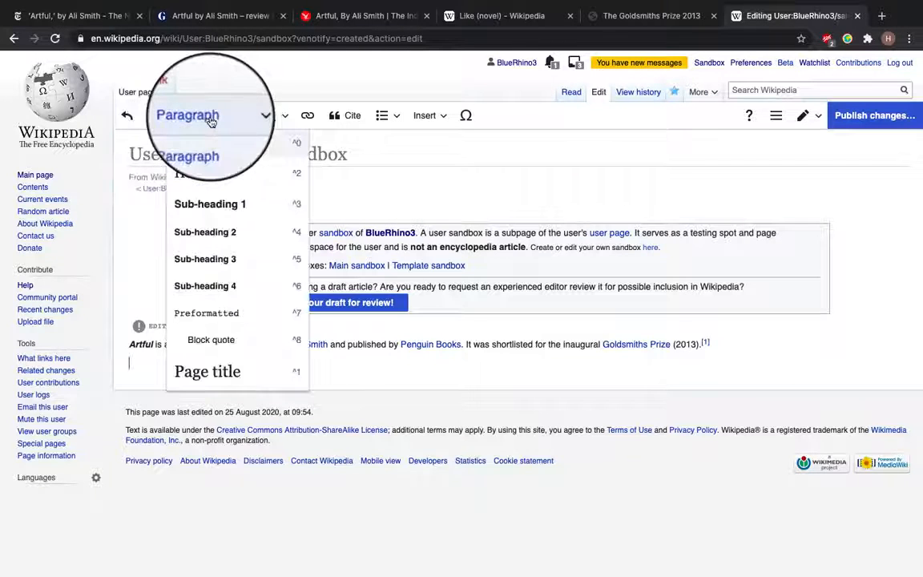
{"action": "left_click", "coordinate": [219, 182]}
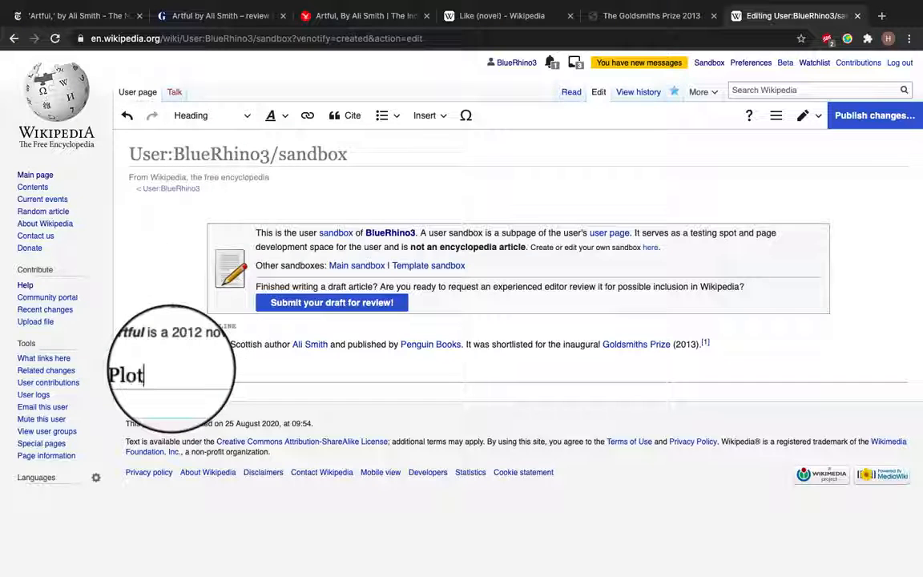
{"action": "key", "text": "Return"}
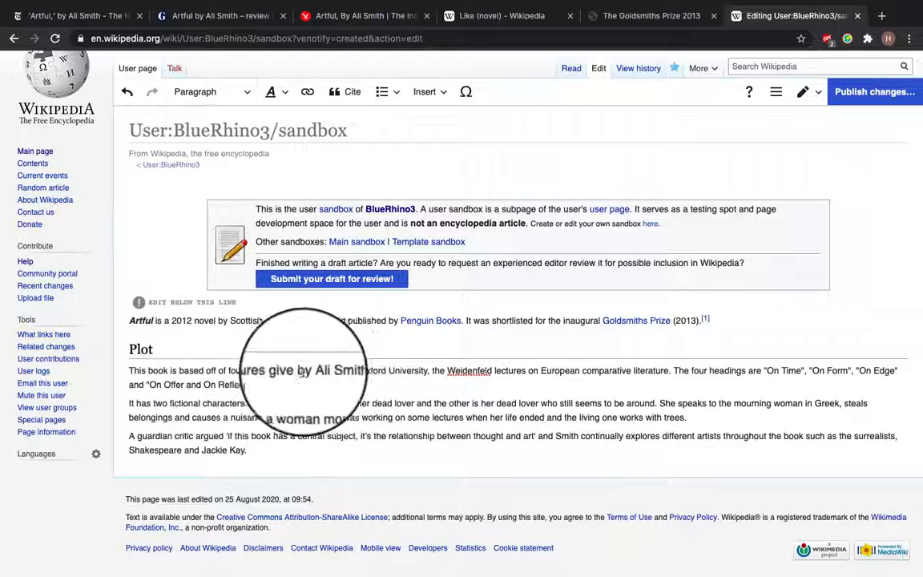
Link "Oxford University" in the plot paragraph to the University of Oxford article
{"action": "left_click_drag", "start_coordinate": [306, 370], "coordinate": [428, 370]}
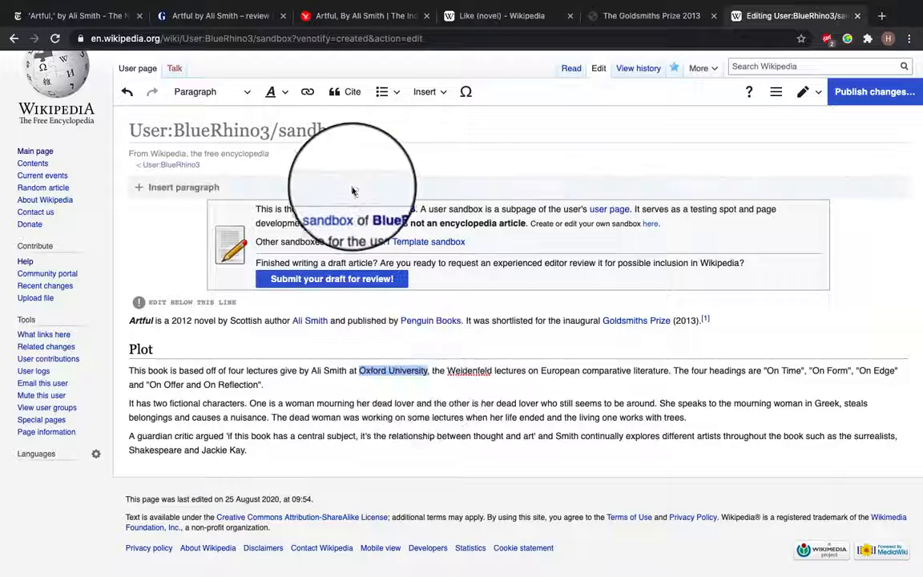
{"action": "left_click", "coordinate": [307, 91]}
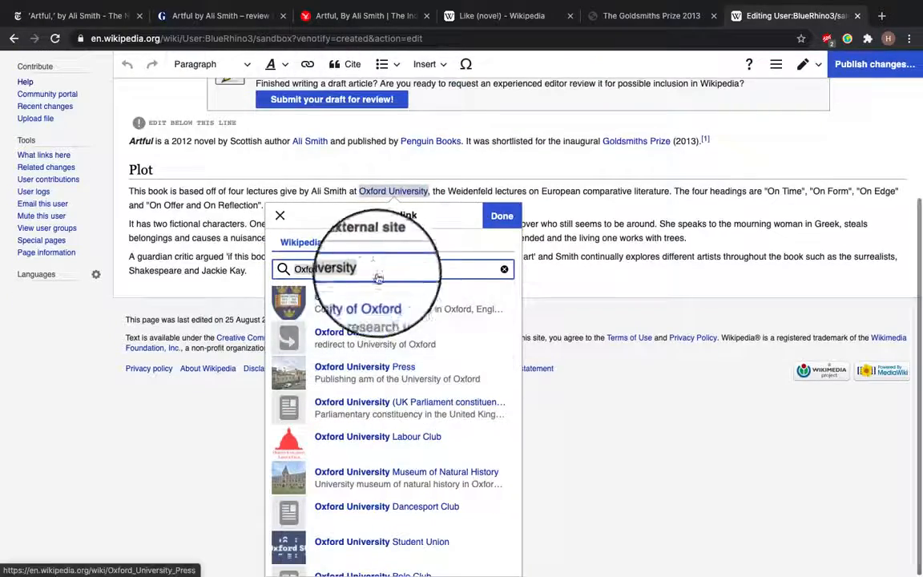
{"action": "left_click", "coordinate": [368, 303]}
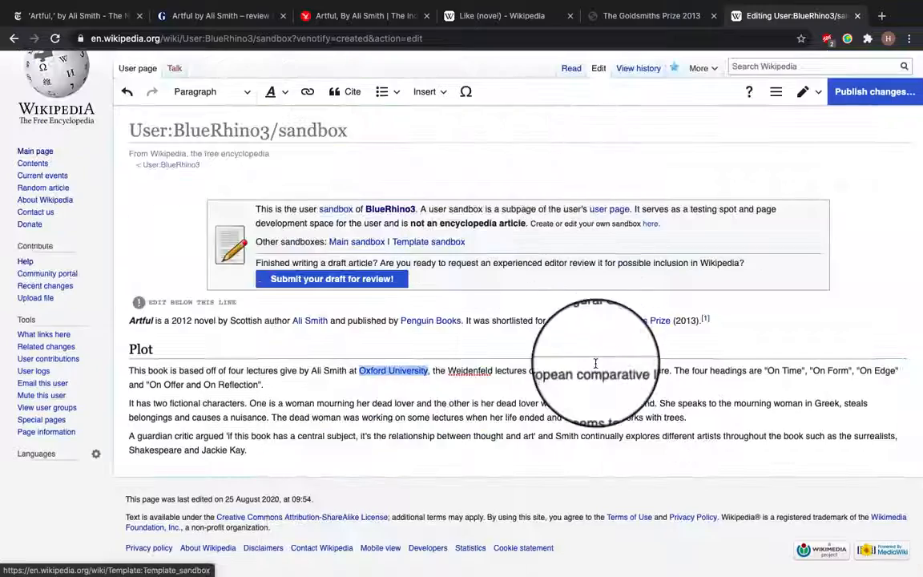
{"action": "left_click", "coordinate": [530, 367]}
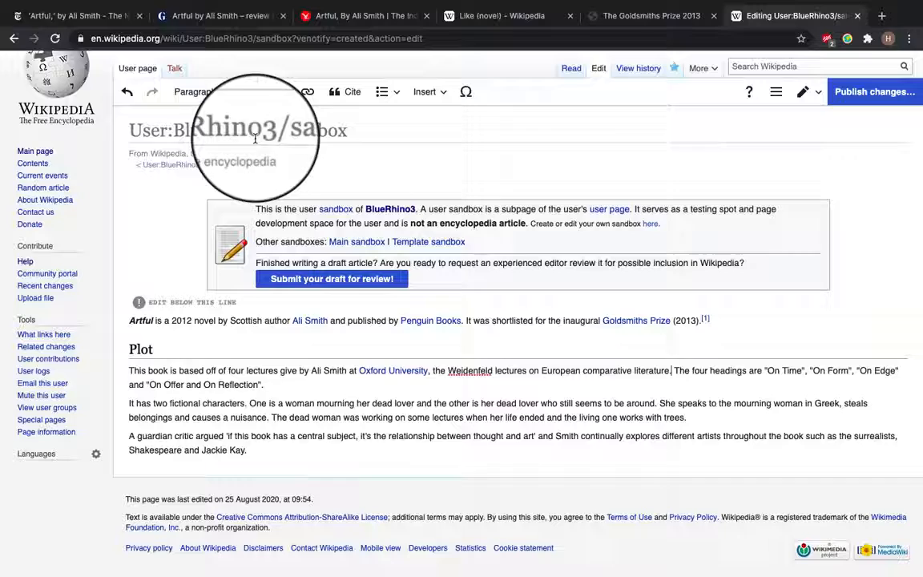
Copy the web address of the New York Times review of Artful and return to the sandbox editor
{"action": "left_click", "coordinate": [78, 18]}
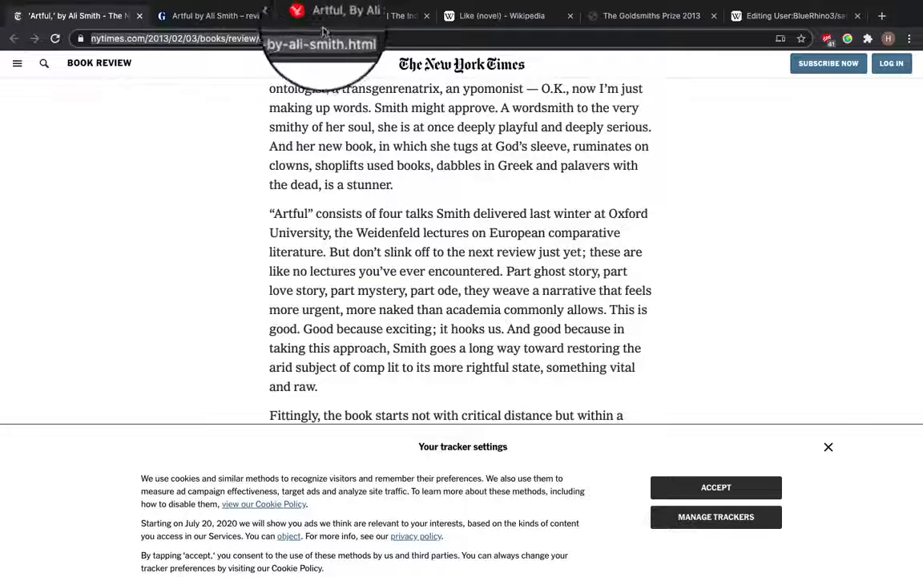
{"action": "left_click", "coordinate": [769, 16]}
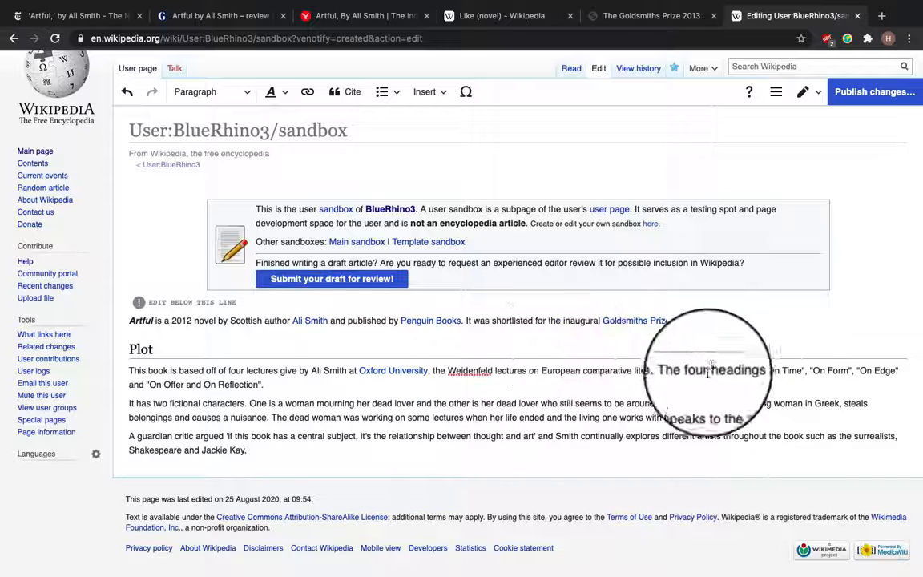
Insert a citation generated from the New York Times review URL after "comparative literature."
{"action": "left_click", "coordinate": [671, 371]}
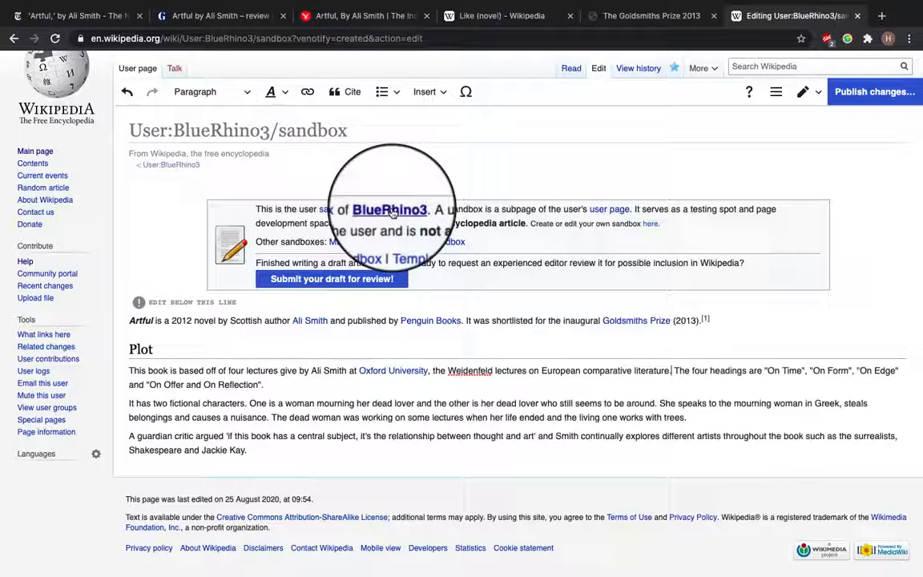
{"action": "left_click", "coordinate": [348, 94]}
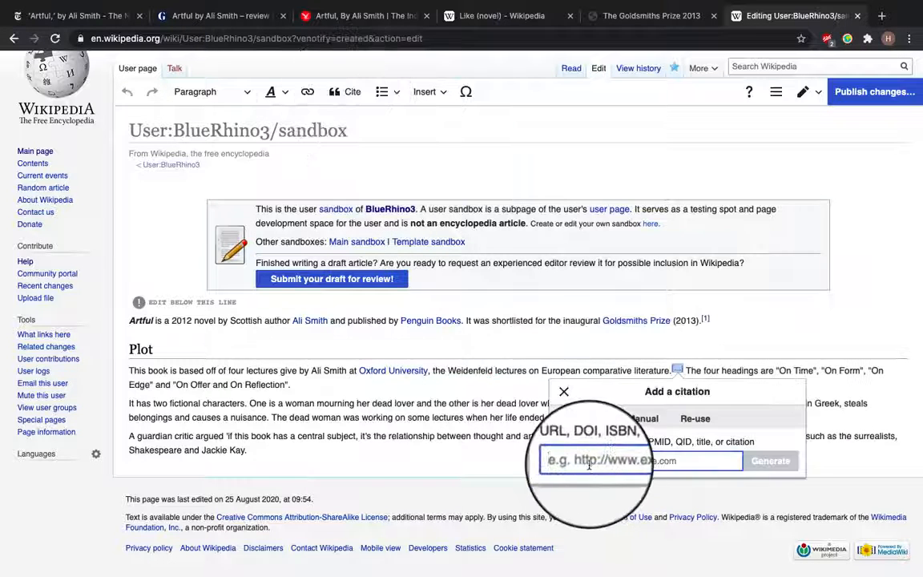
{"action": "type", "text": "https://www.nytimes.com/2013/02/03/books/review/artful-by-ali-smith.html"}
{"action": "left_click", "coordinate": [778, 463]}
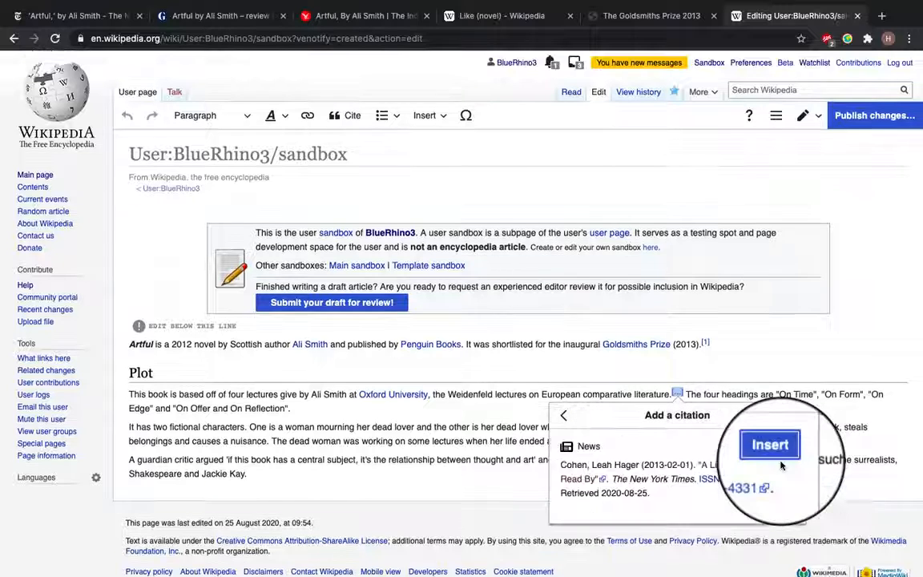
{"action": "left_click", "coordinate": [770, 386]}
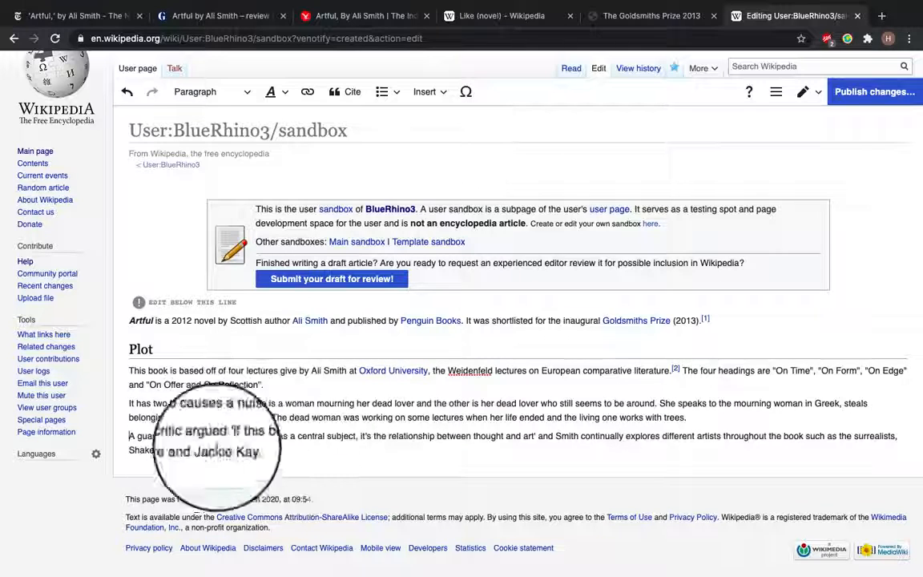
Capitalize the word "guardian" at the start of the last plot paragraph to "Guardian"
{"action": "left_click", "coordinate": [144, 438]}
{"action": "key", "text": "BackSpace"}
{"action": "type", "text": "G"}
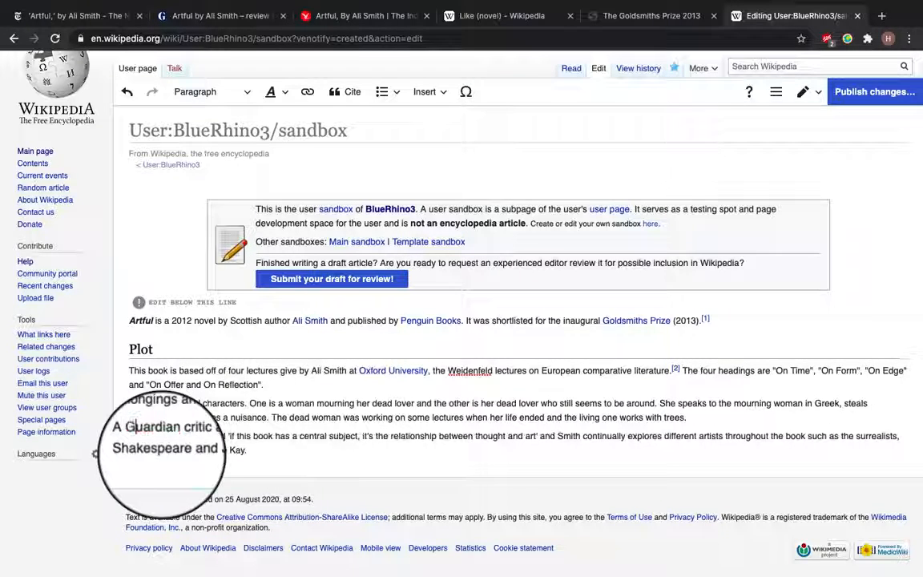
Link "Guardian" to The Guardian, the British daily newspaper article
{"action": "double_click", "coordinate": [145, 436]}
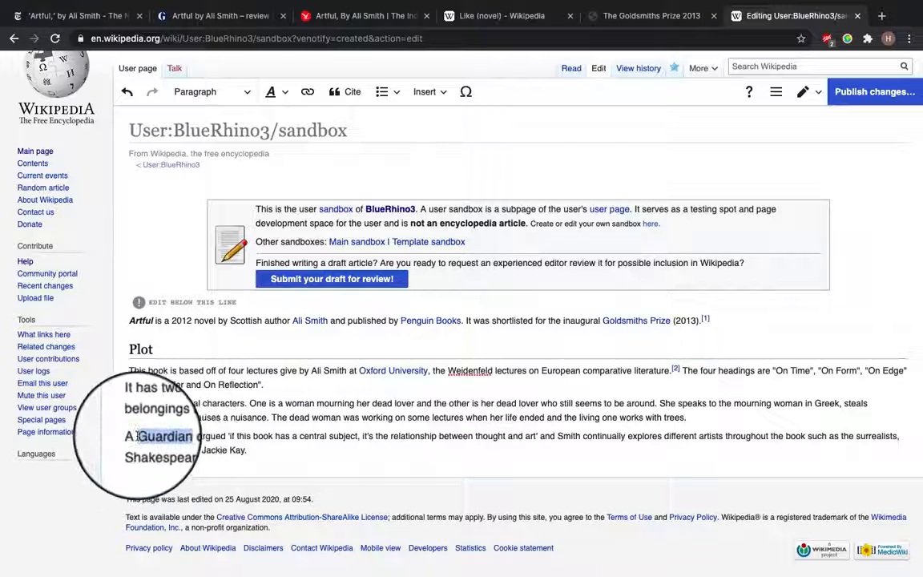
{"action": "left_click", "coordinate": [308, 93]}
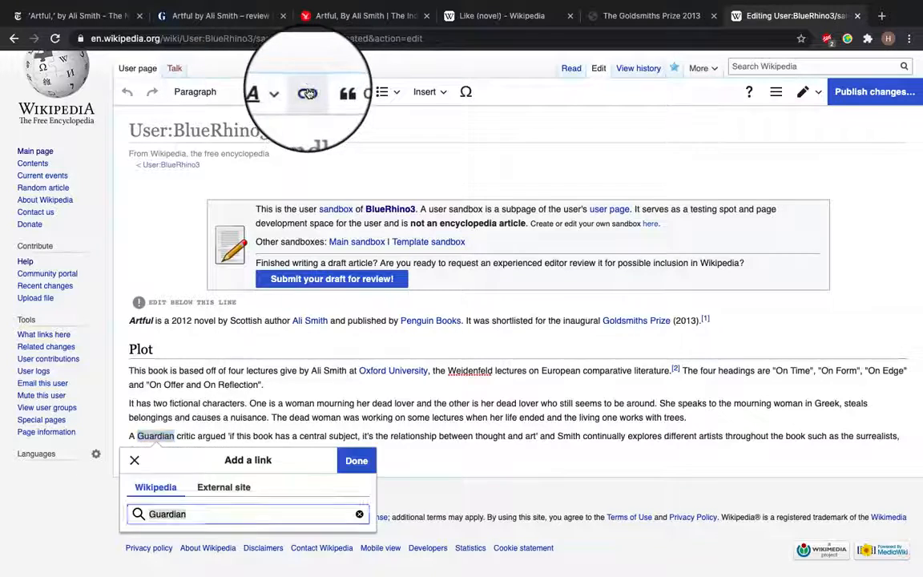
{"action": "left_click", "coordinate": [146, 269]}
{"action": "type", "text": "The"}
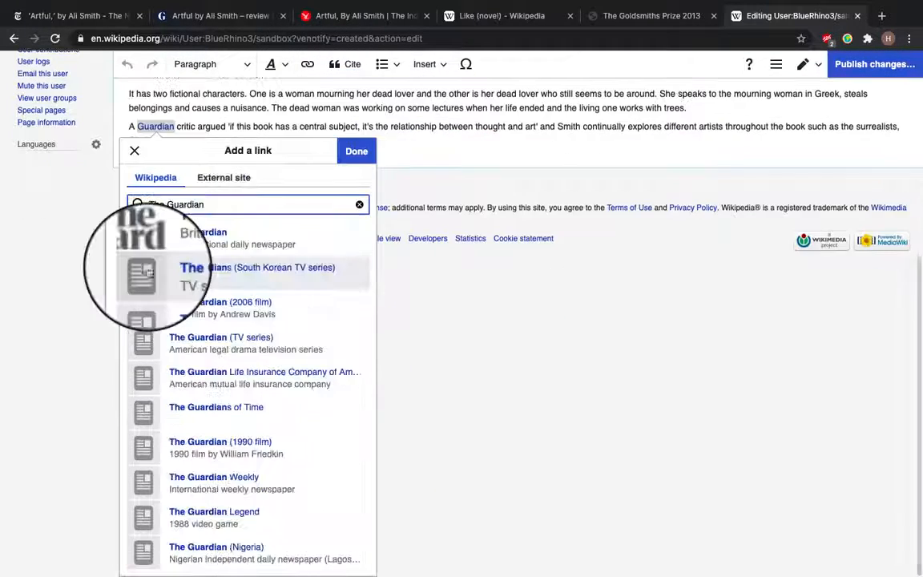
{"action": "left_click", "coordinate": [226, 234]}
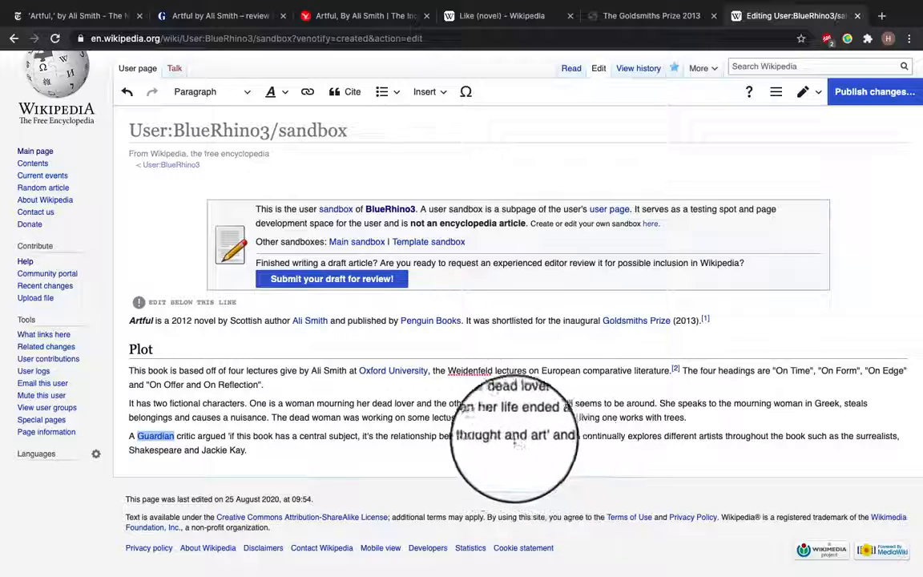
{"action": "left_click", "coordinate": [252, 450]}
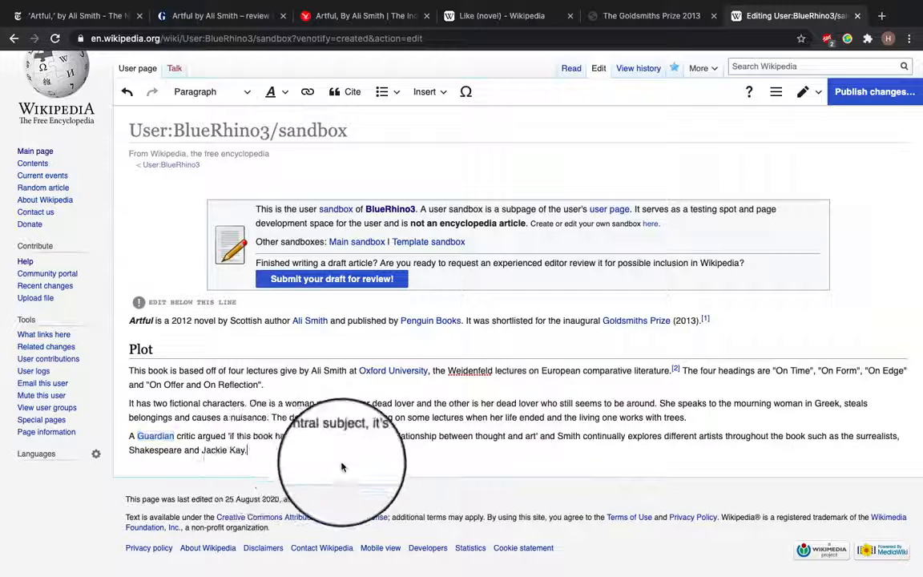
Copy the web address of the Guardian review of Artful and return to the sandbox editor
{"action": "left_click", "coordinate": [220, 15]}
{"action": "left_click", "coordinate": [227, 39]}
{"action": "left_click", "coordinate": [793, 16]}
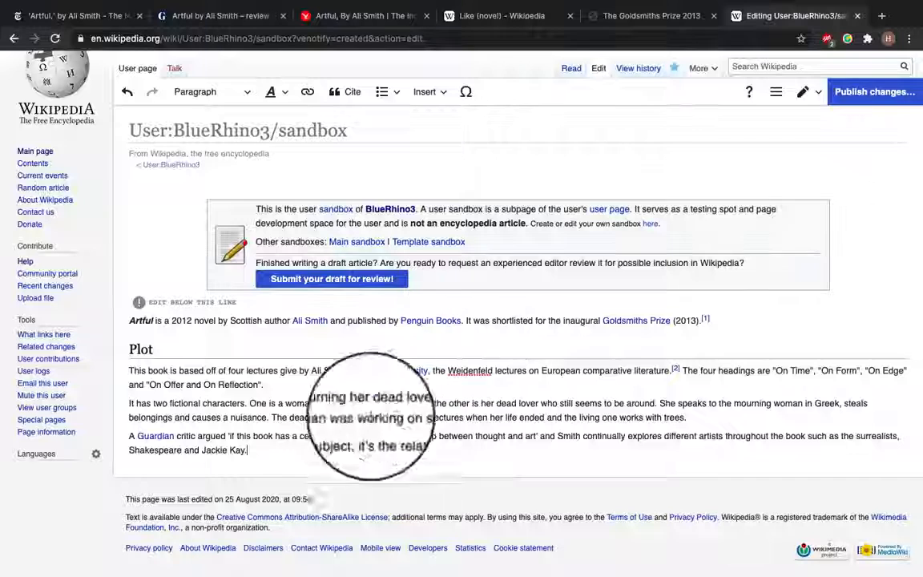
Insert a citation generated from the Guardian review URL after "Jackie Kay."
{"action": "left_click", "coordinate": [249, 450]}
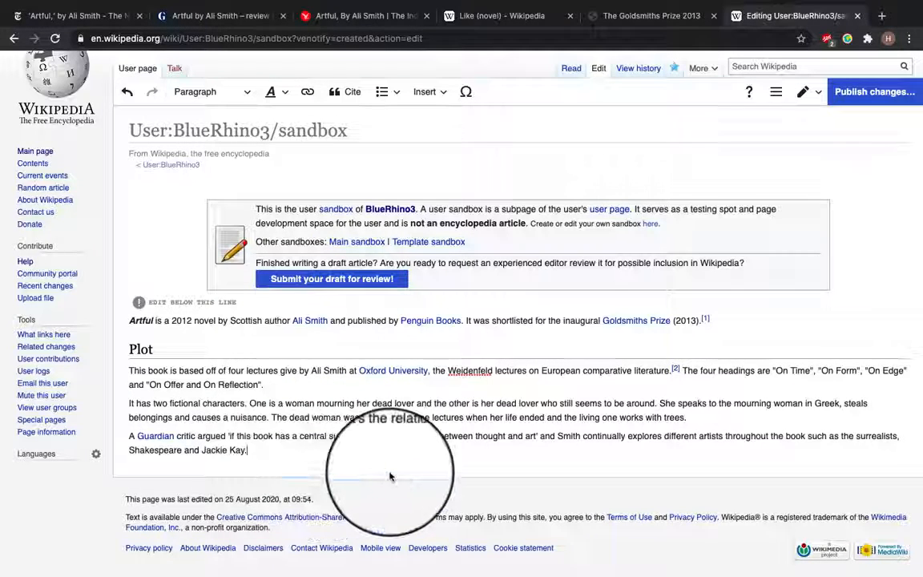
{"action": "left_click", "coordinate": [350, 92]}
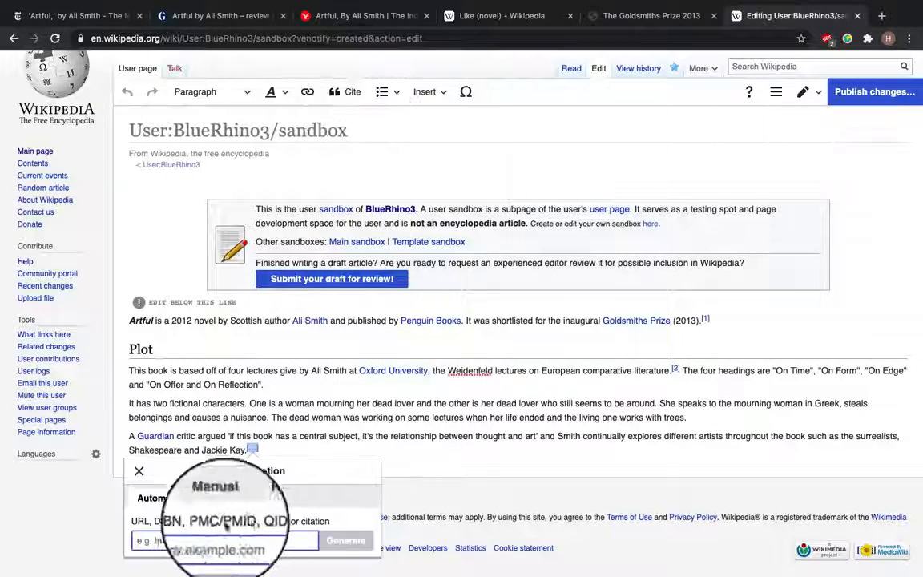
{"action": "type", "text": "https://www.theguardian.com/books/2012/nov/18/artful-ali-smith-review"}
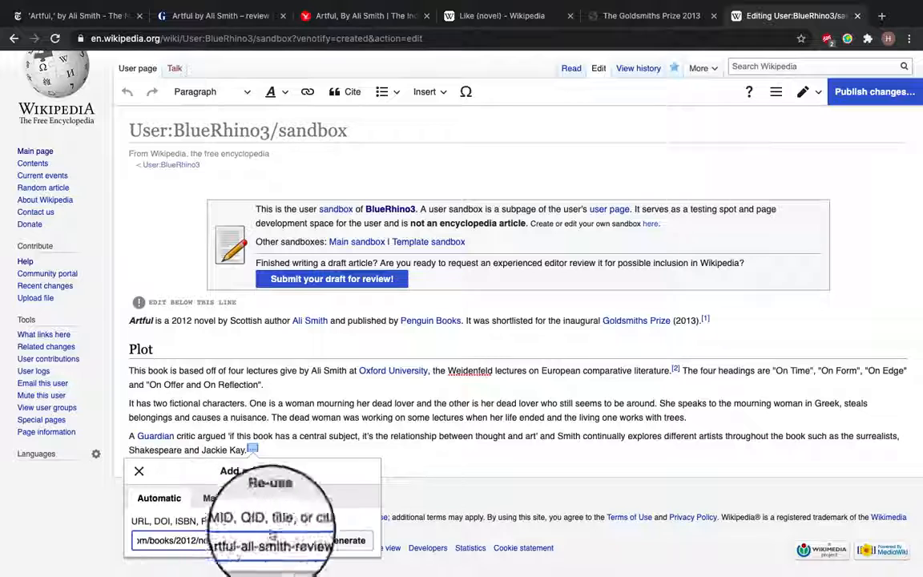
{"action": "left_click", "coordinate": [359, 547]}
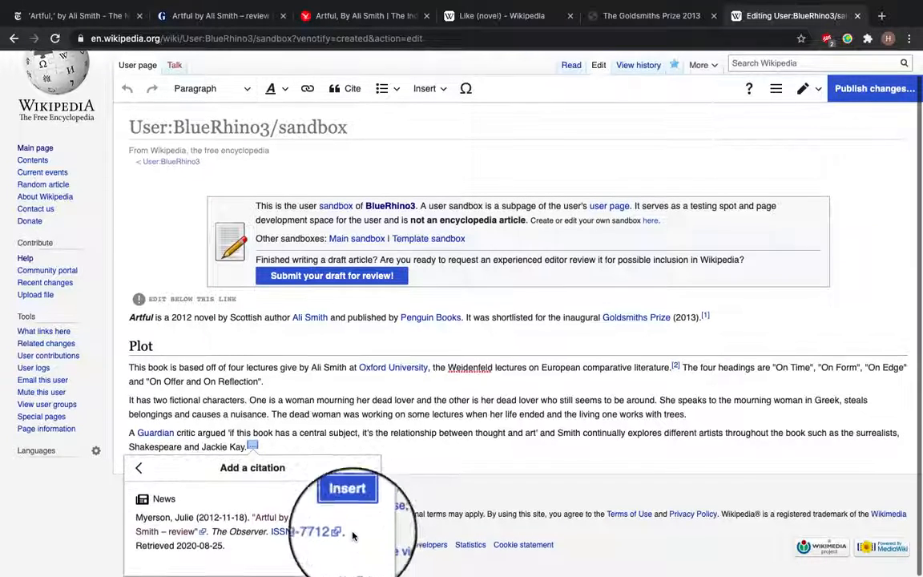
{"action": "left_click", "coordinate": [348, 502]}
{"action": "left_click", "coordinate": [679, 439]}
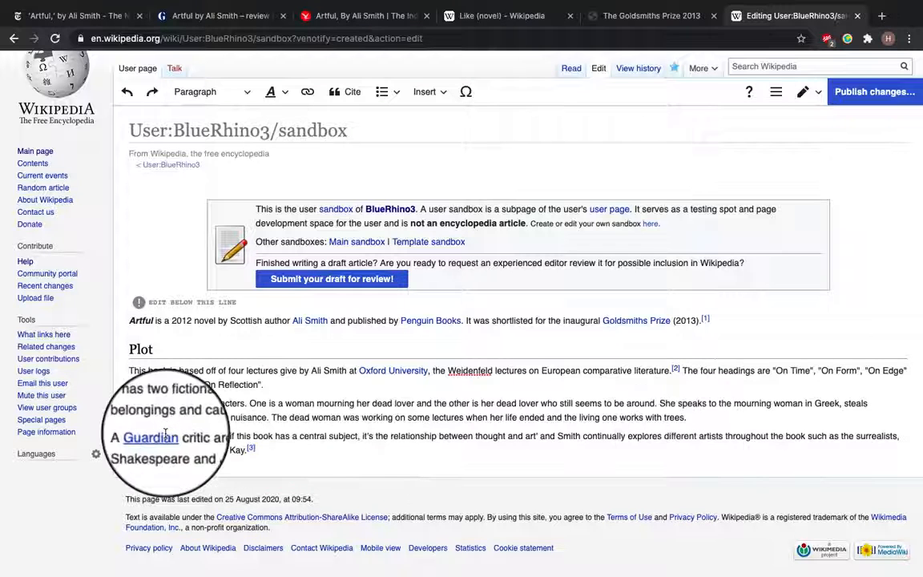
Link "Shakespeare" to the William Shakespeare article
{"action": "left_click_drag", "start_coordinate": [128, 450], "coordinate": [182, 450]}
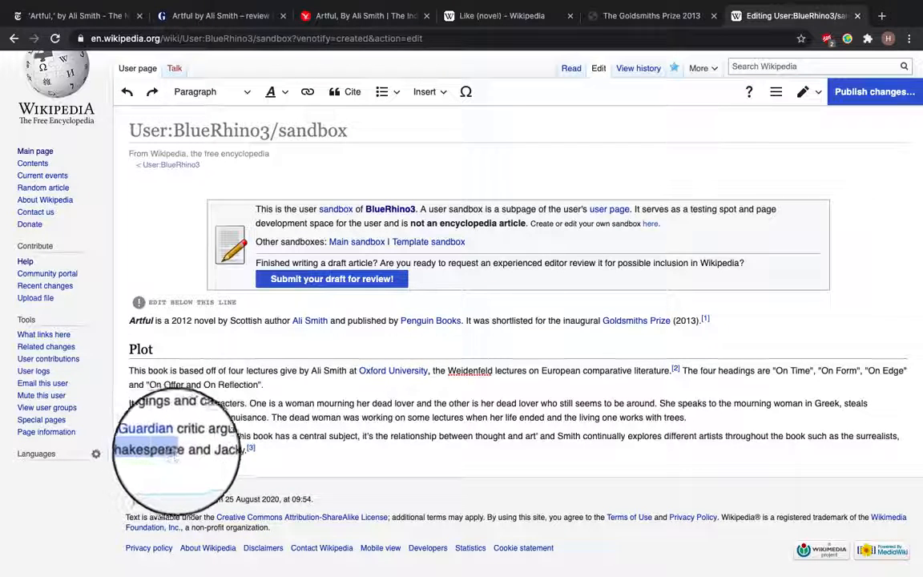
{"action": "left_click", "coordinate": [306, 92]}
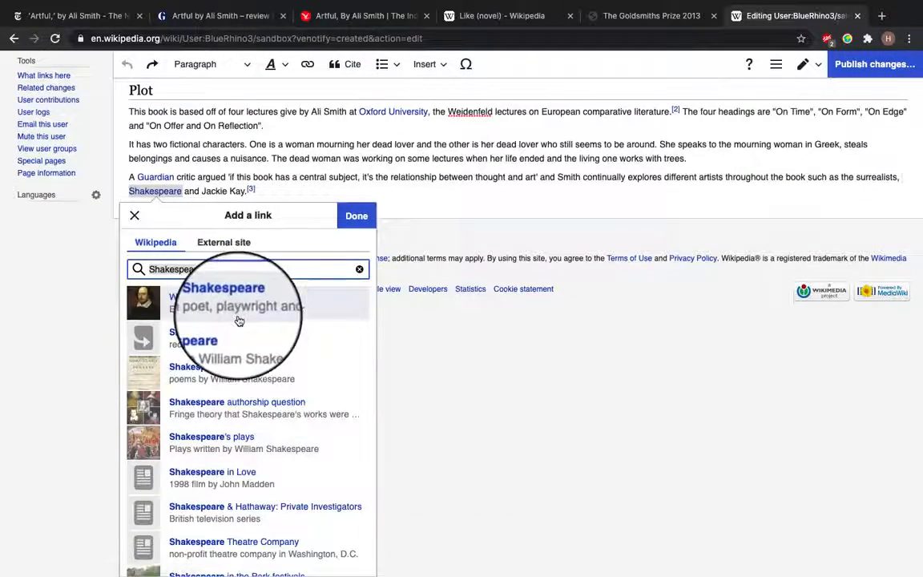
{"action": "left_click", "coordinate": [237, 319]}
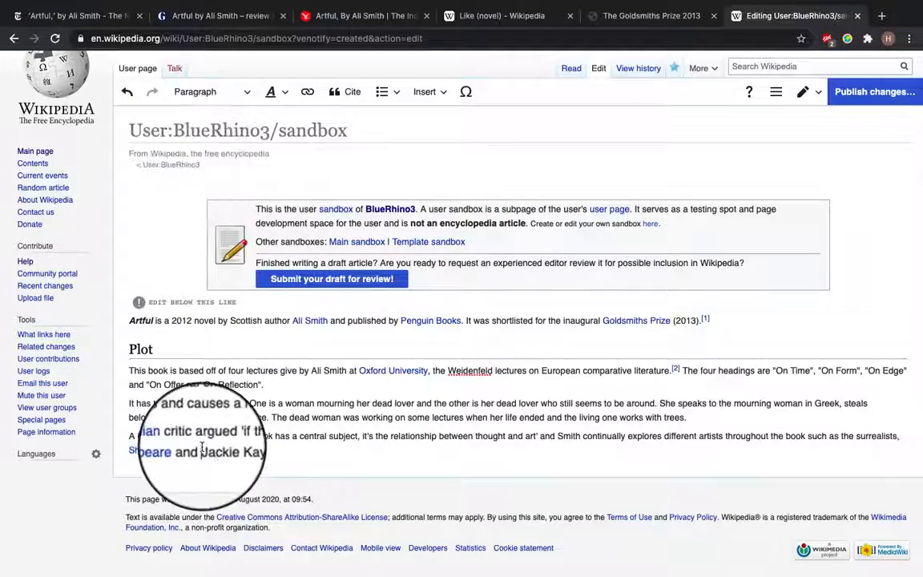
Link "Jackie Kay" to the Jackie Kay article about the Scottish poet and novelist
{"action": "left_click_drag", "start_coordinate": [202, 450], "coordinate": [245, 451]}
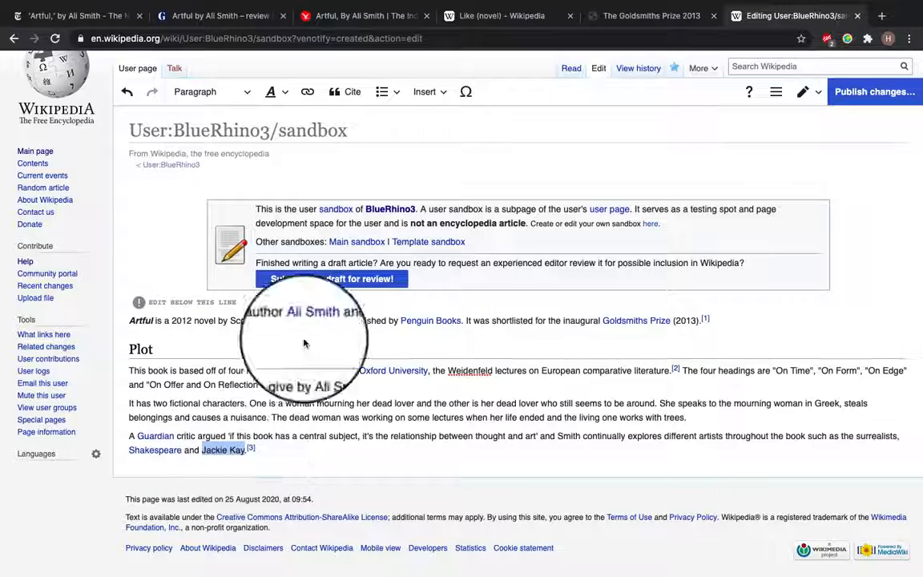
{"action": "left_click", "coordinate": [307, 91]}
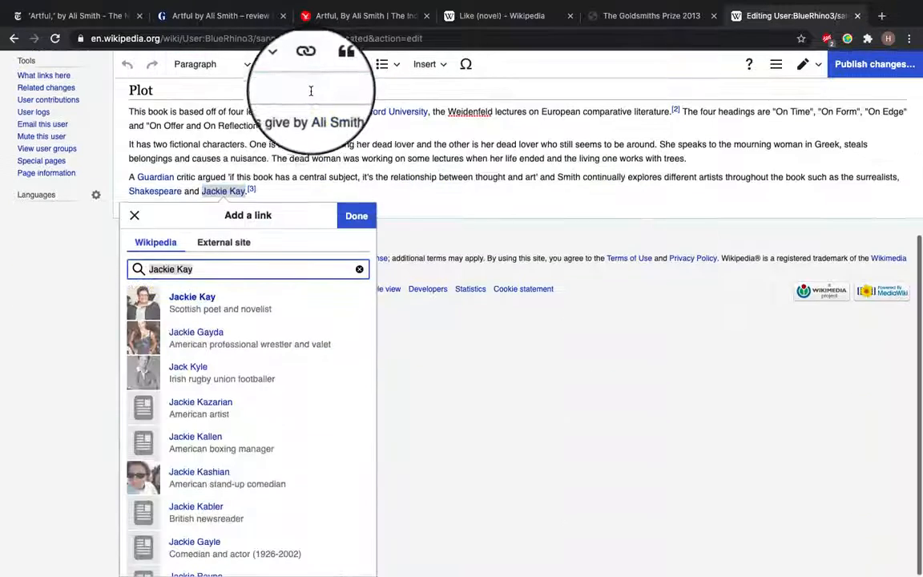
{"action": "left_click", "coordinate": [257, 303]}
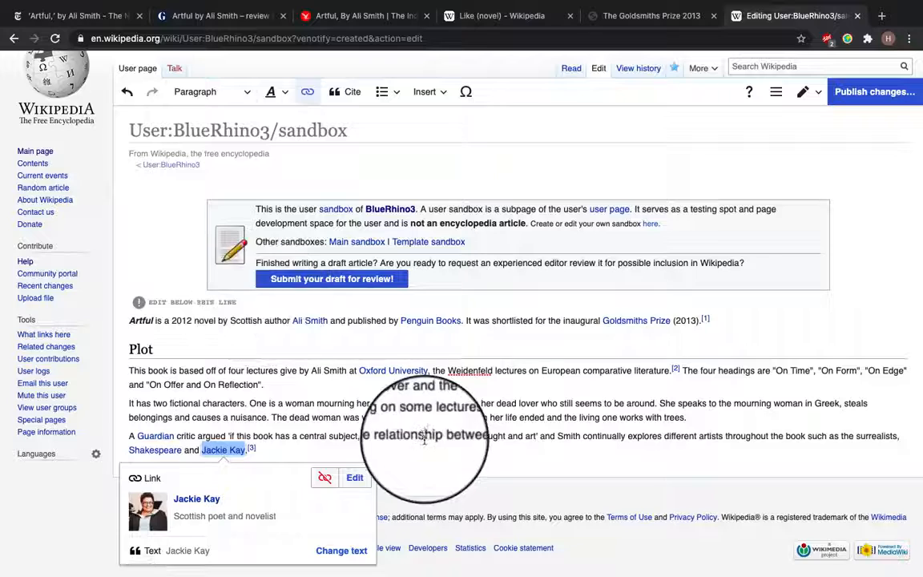
{"action": "left_click", "coordinate": [273, 453]}
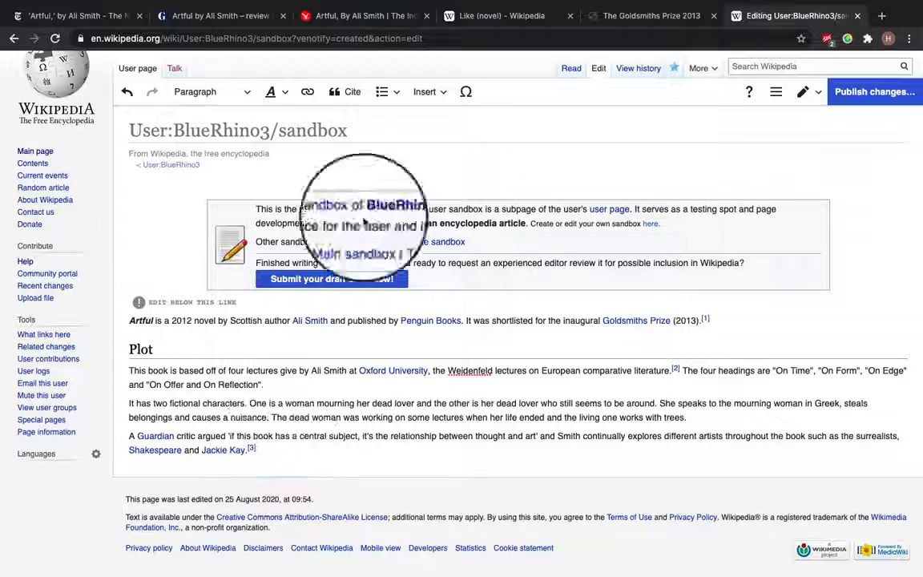
Following the Like (novel) article's layout, add a Reception heading below the Plot section
{"action": "left_click", "coordinate": [486, 15]}
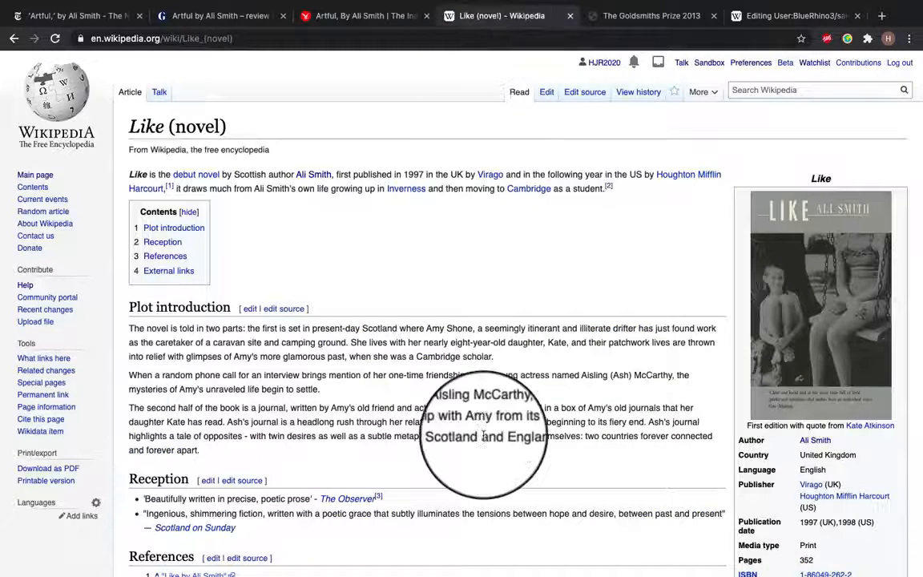
{"action": "scroll", "coordinate": [483, 435], "scroll_direction": "down", "scroll_amount": 1}
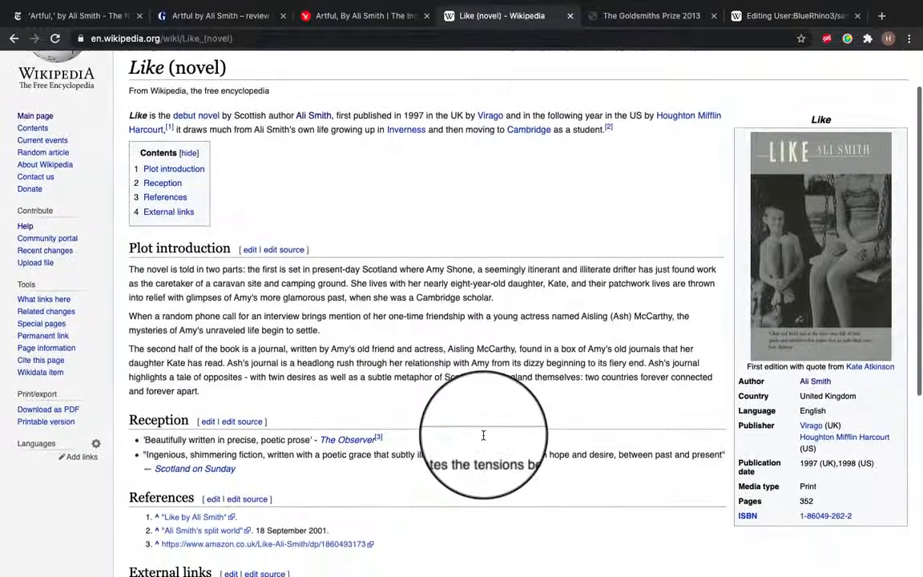
{"action": "scroll", "coordinate": [215, 373], "scroll_direction": "down", "scroll_amount": 2}
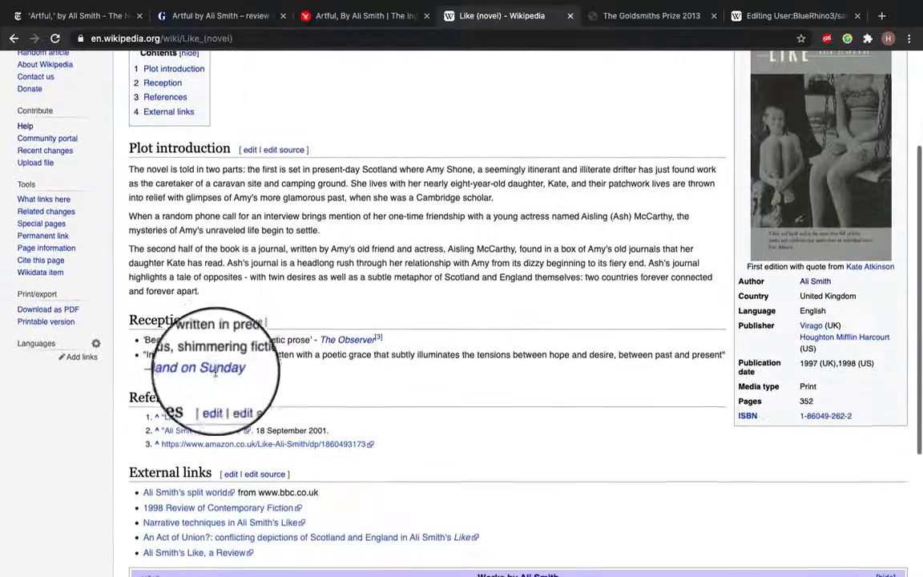
{"action": "scroll", "coordinate": [257, 512], "scroll_direction": "down", "scroll_amount": 2}
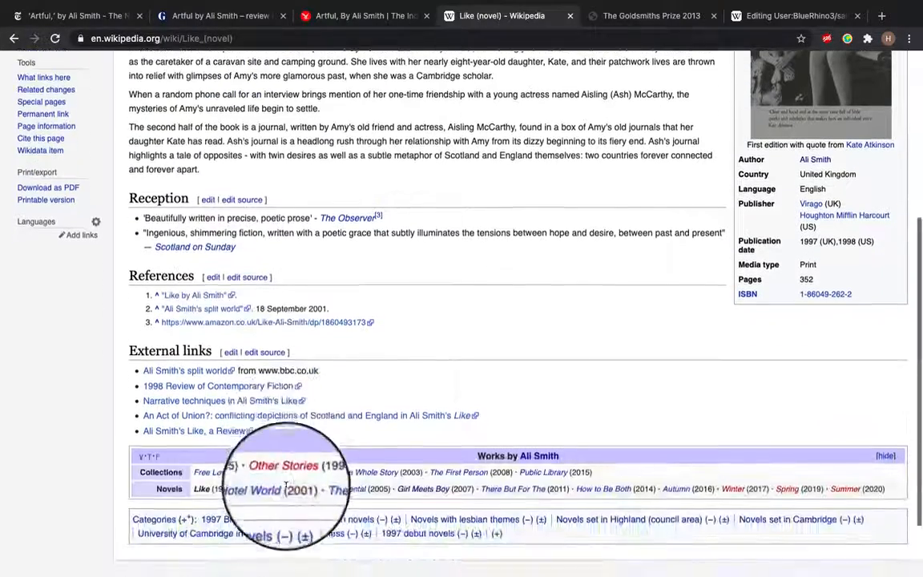
{"action": "scroll", "coordinate": [320, 481], "scroll_direction": "up", "scroll_amount": 3}
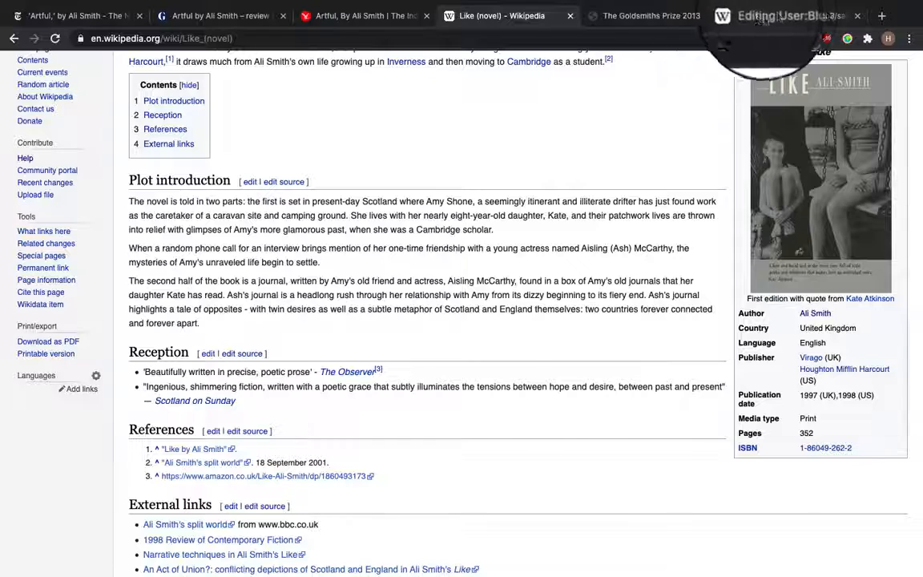
{"action": "left_click", "coordinate": [765, 16]}
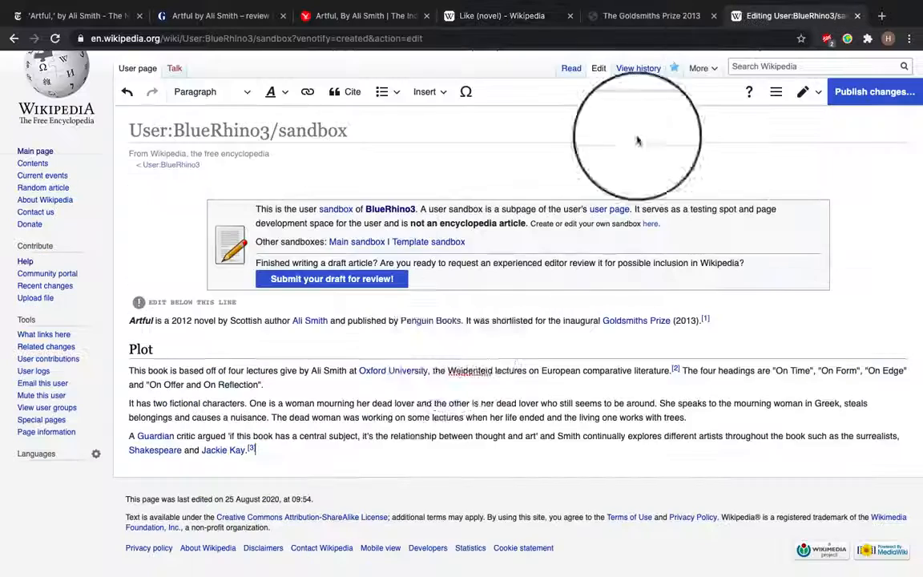
{"action": "left_click", "coordinate": [377, 451]}
{"action": "key", "text": "Return"}
{"action": "left_click", "coordinate": [196, 92]}
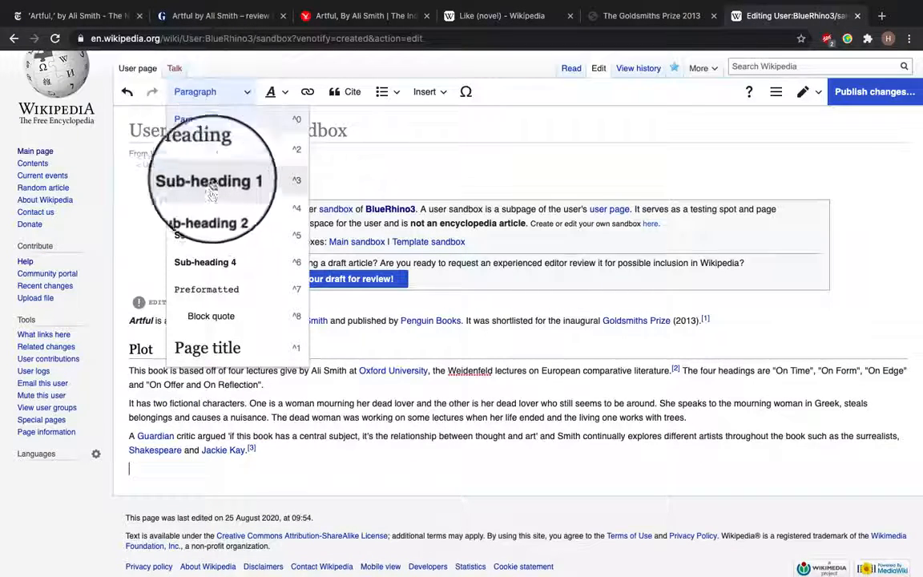
{"action": "left_click", "coordinate": [200, 134]}
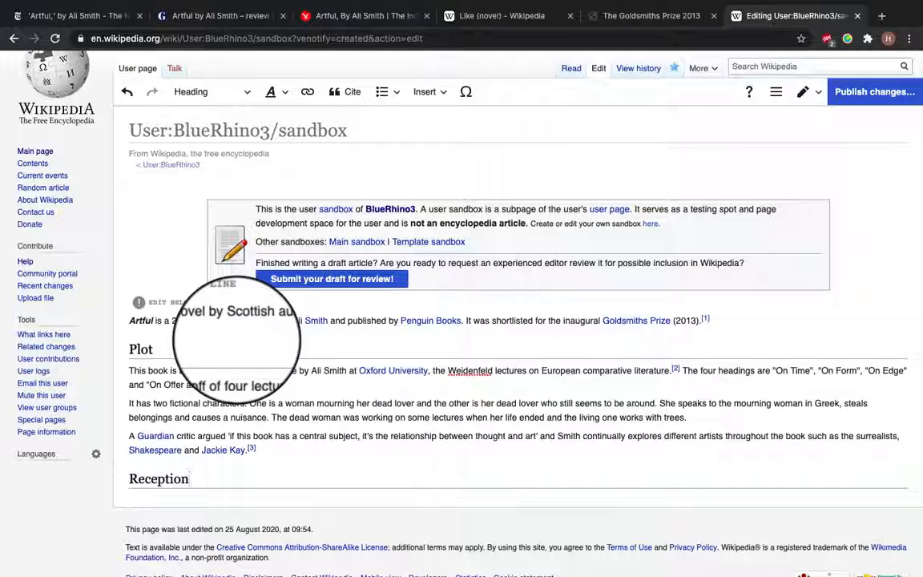
{"action": "type", "text": "Reception"}
{"action": "key", "text": "Return"}
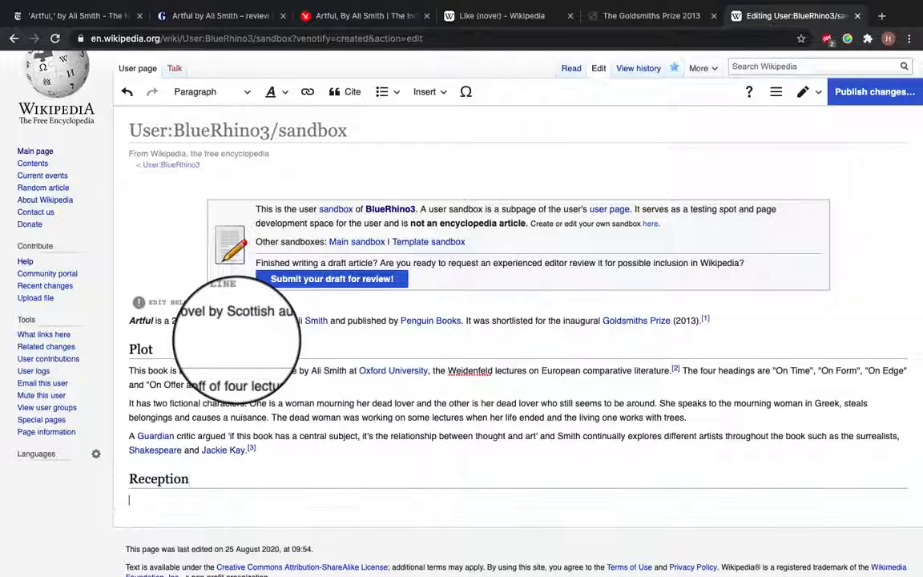
Start a bulleted list of review quotes, adding 'a seductive and compelling case for the power of imagination' - The Guardian
{"action": "left_click", "coordinate": [390, 85]}
{"action": "left_click", "coordinate": [426, 125]}
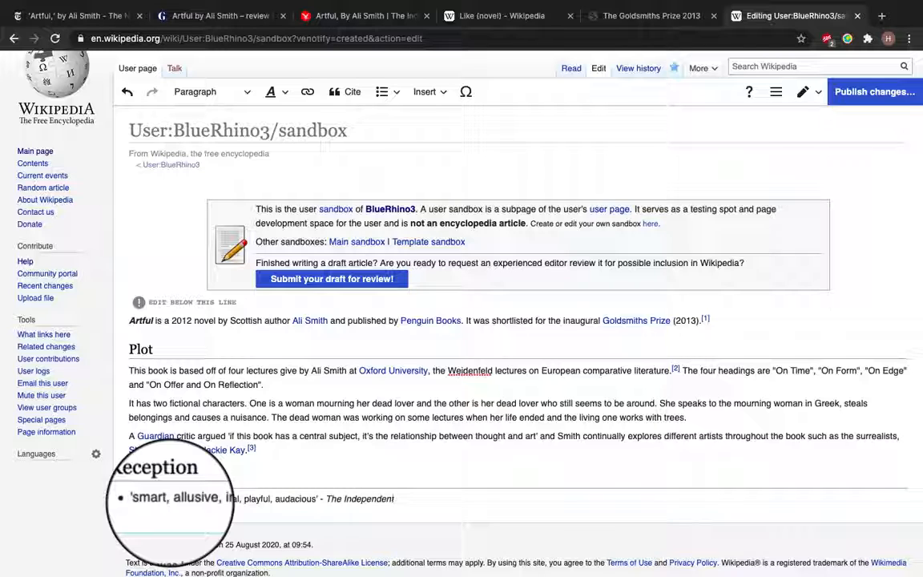
{"action": "key", "text": "Return"}
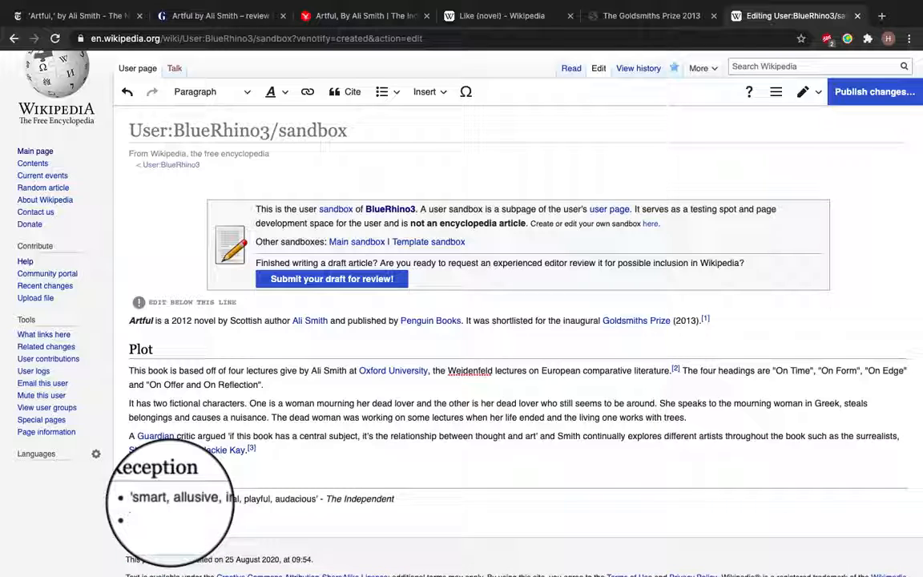
{"action": "type", "text": "'a seductive and compelling case for the power of imagination' - The Guardian"}
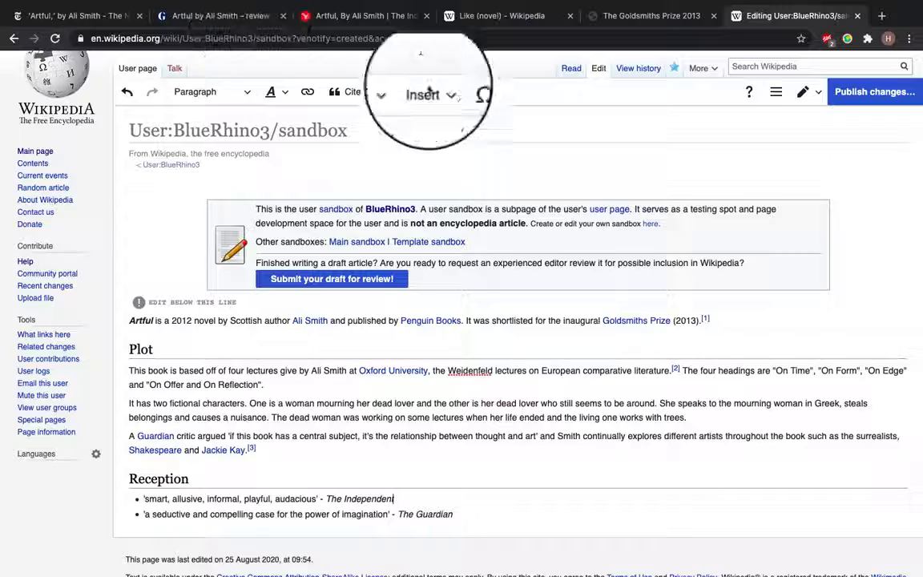
Insert a citation generated from the Independent review URL after "The Independent"
{"action": "left_click", "coordinate": [328, 24]}
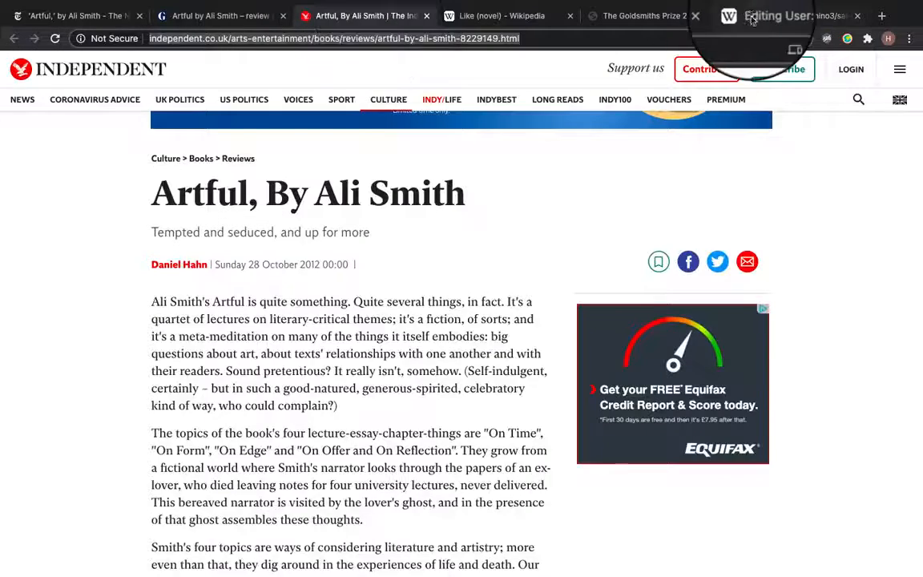
{"action": "left_click", "coordinate": [789, 16]}
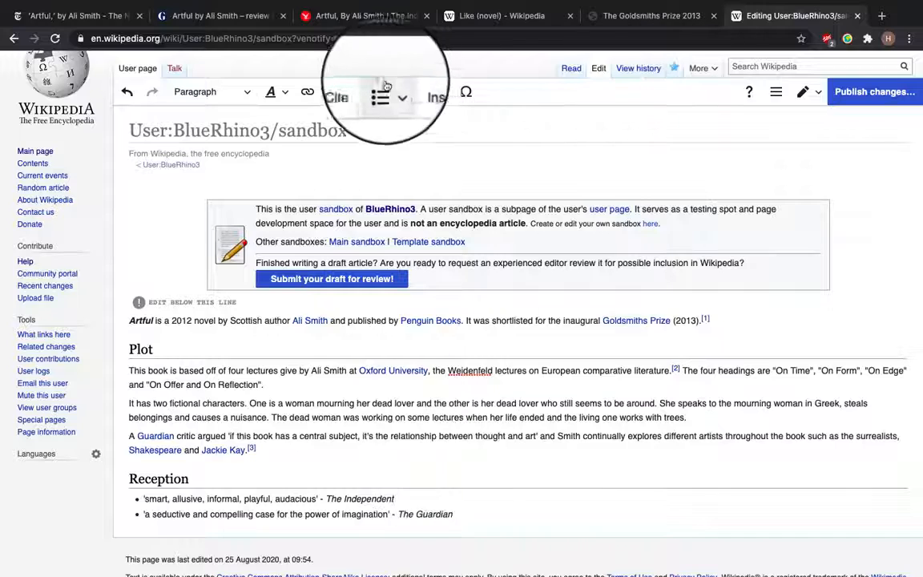
{"action": "left_click", "coordinate": [350, 92]}
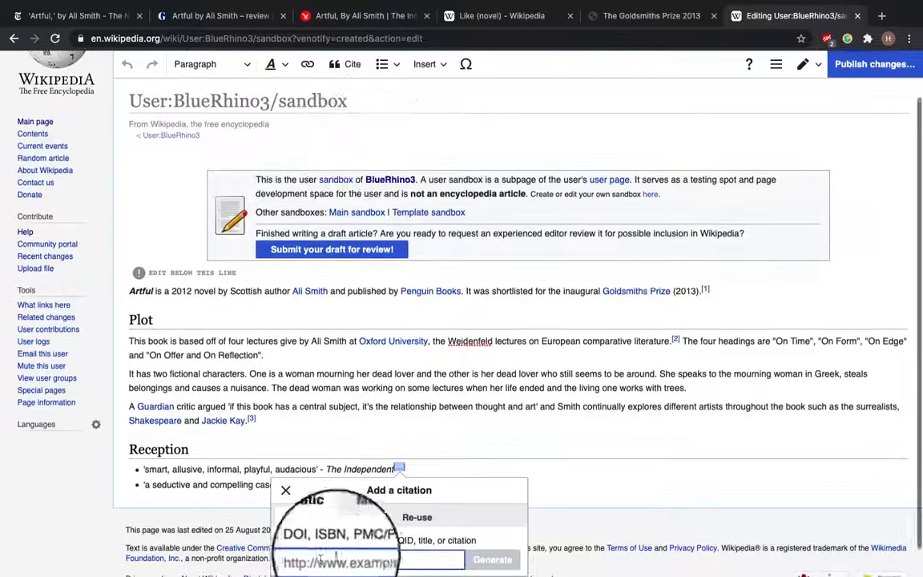
{"action": "key", "text": "ctrl+v"}
{"action": "left_click", "coordinate": [492, 559]}
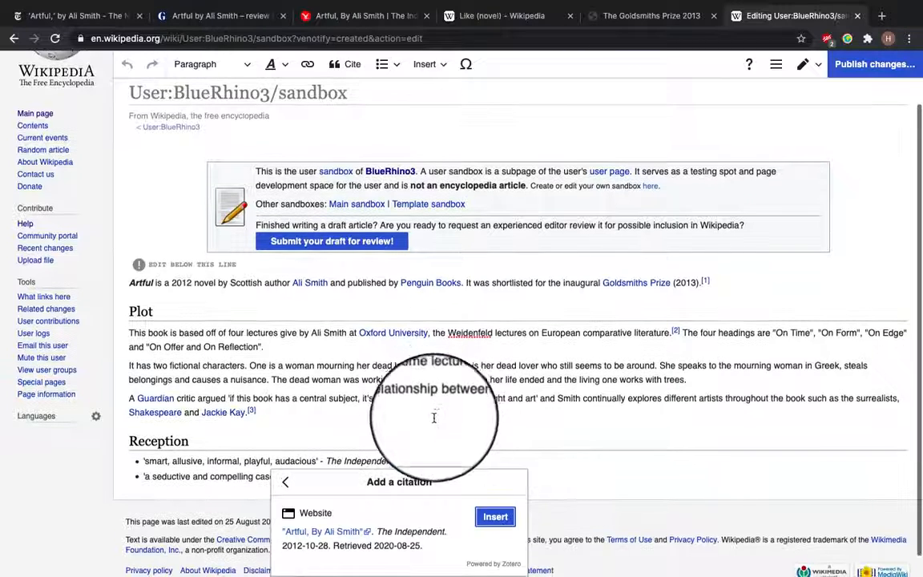
{"action": "left_click", "coordinate": [495, 516]}
Link "The Independent" to the British online daily newspaper article and add a full stop after it
{"action": "scroll", "coordinate": [391, 415], "scroll_direction": "down", "scroll_amount": 1}
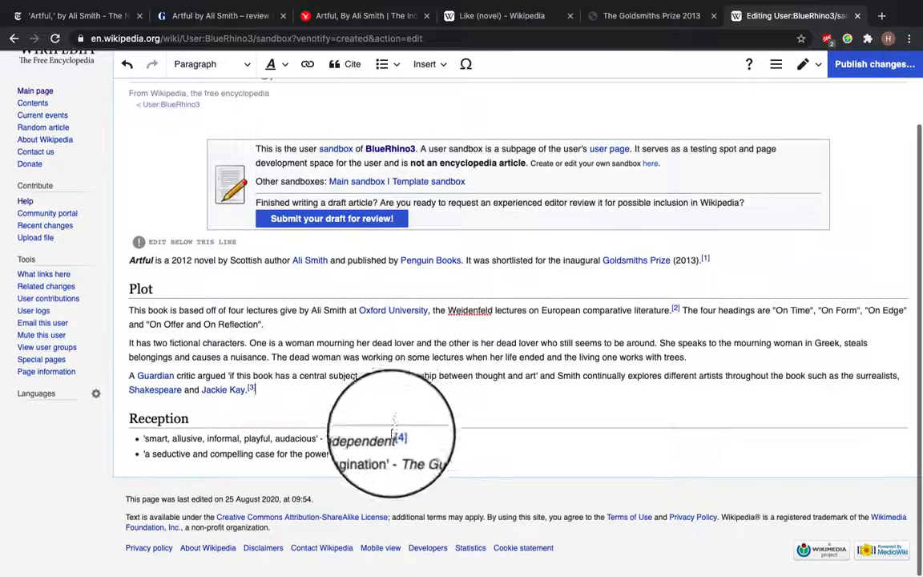
{"action": "left_click_drag", "start_coordinate": [393, 439], "coordinate": [339, 440]}
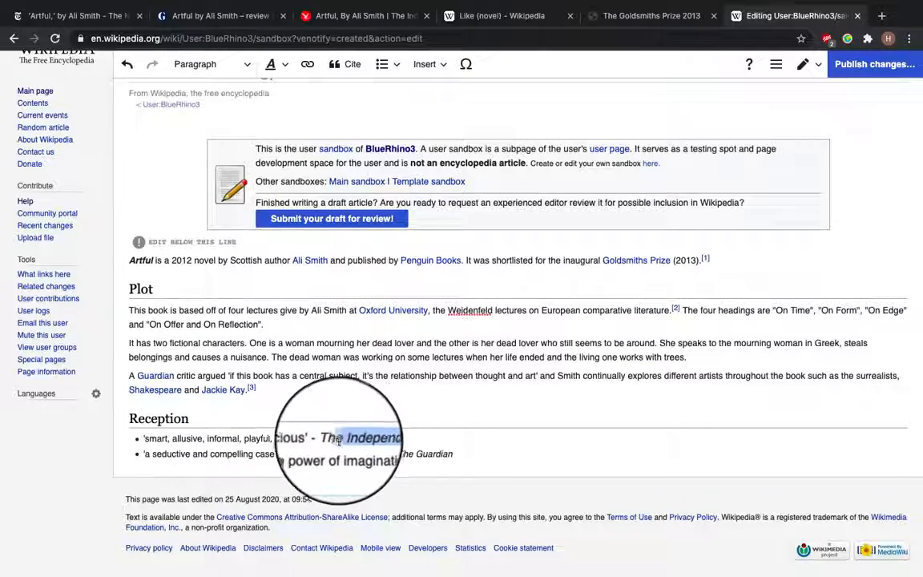
{"action": "scroll", "coordinate": [301, 206], "scroll_direction": "up", "scroll_amount": 2}
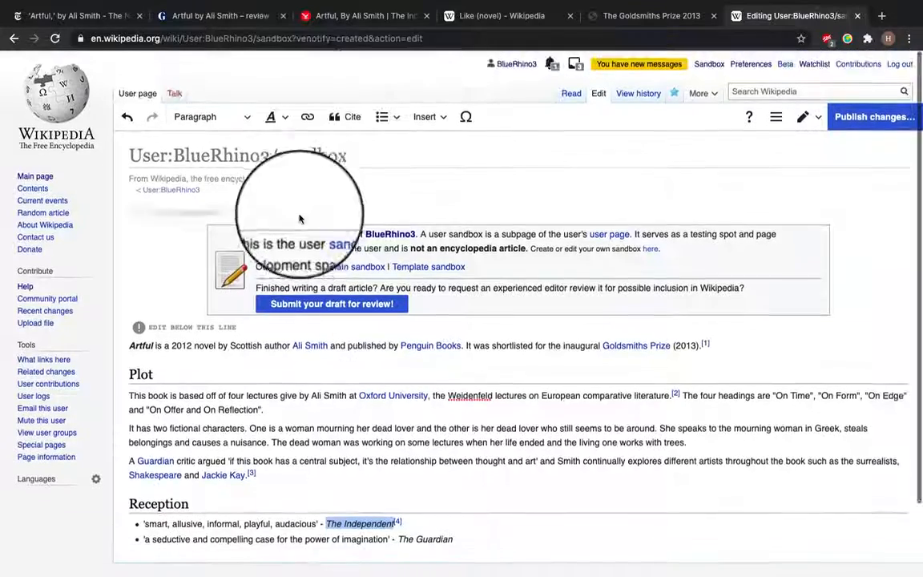
{"action": "left_click", "coordinate": [307, 116]}
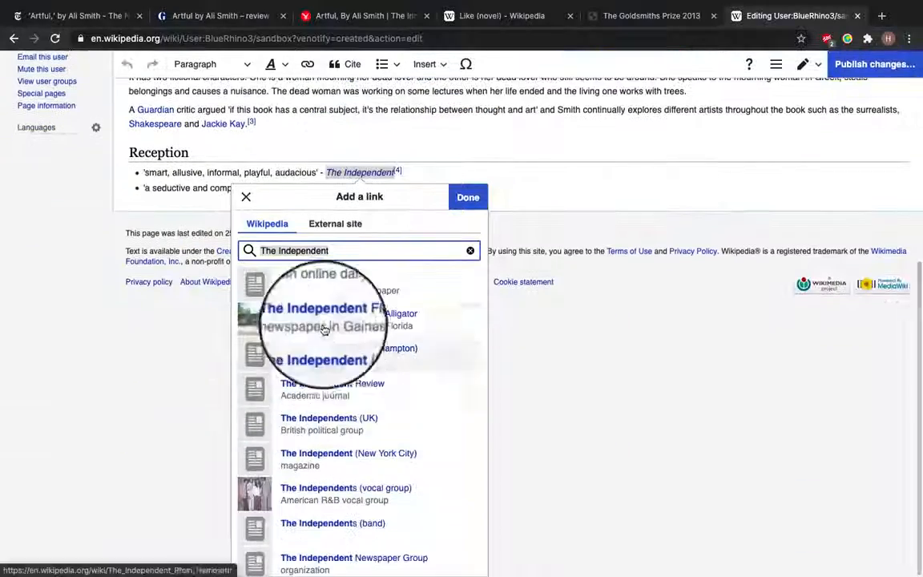
{"action": "left_click", "coordinate": [324, 284]}
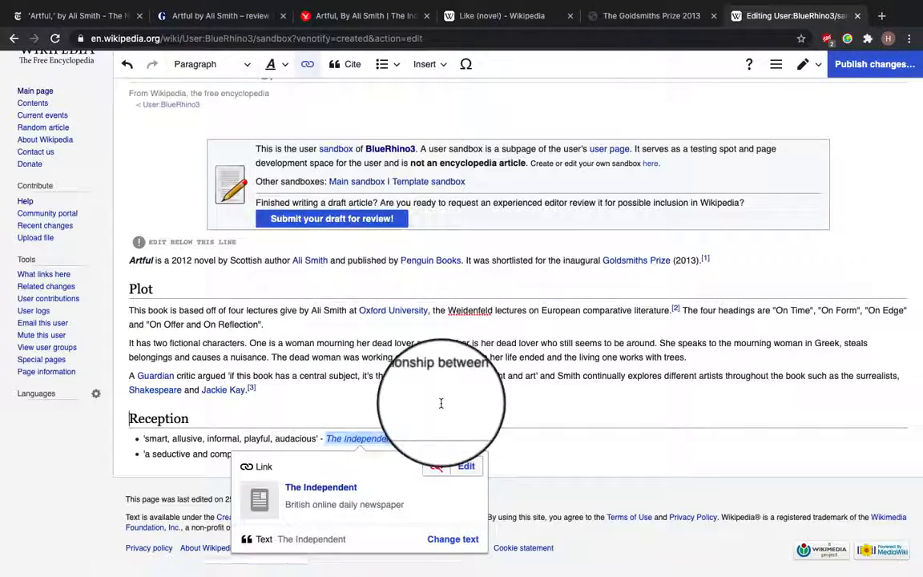
{"action": "left_click", "coordinate": [456, 455]}
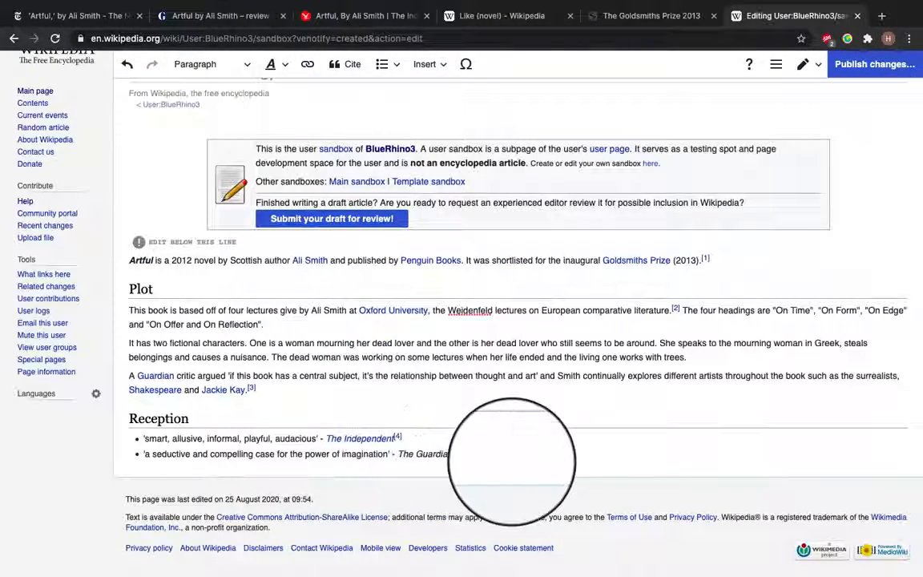
{"action": "key", "text": "Left"}
{"action": "key", "text": "Right"}
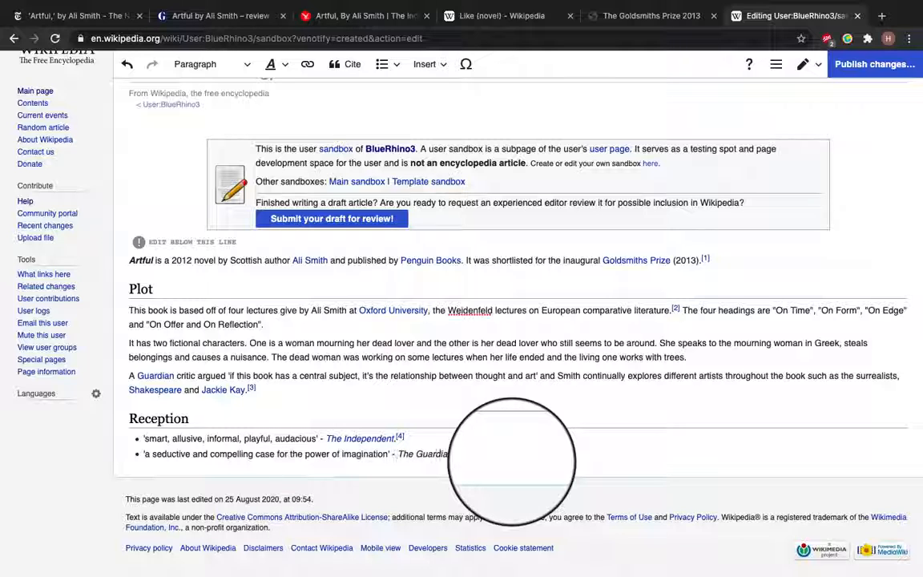
Add a full stop after "The Guardian" and reuse the existing Guardian review citation there
{"action": "scroll", "coordinate": [489, 477], "scroll_direction": "up", "scroll_amount": 1}
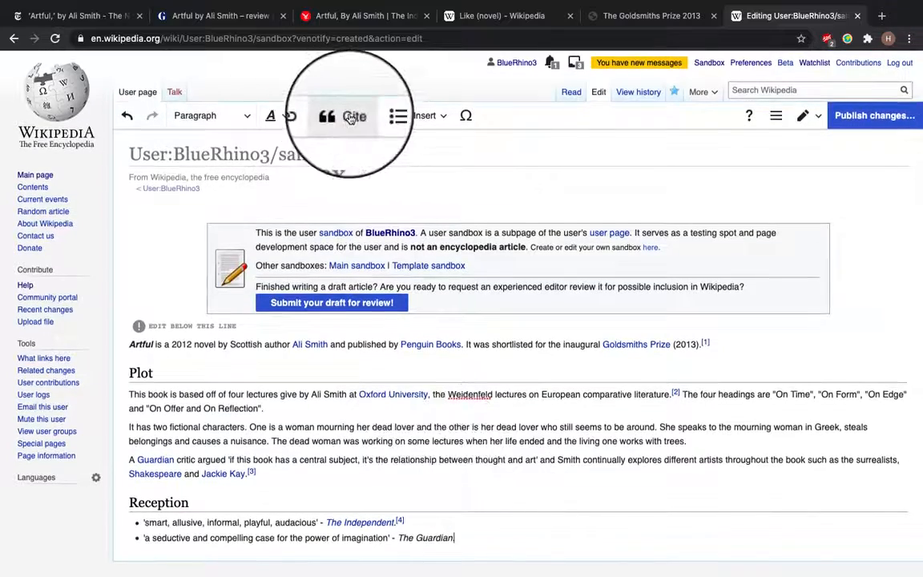
{"action": "left_click", "coordinate": [351, 117]}
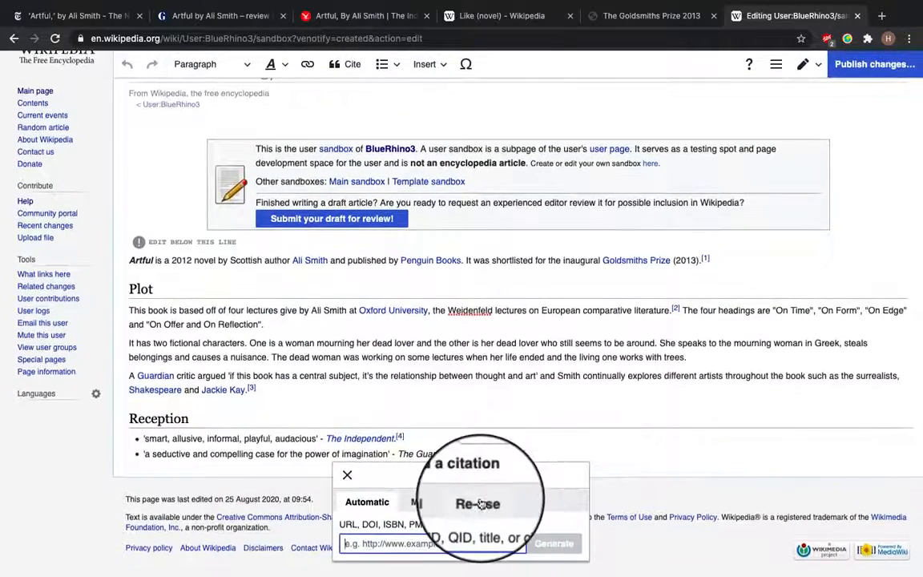
{"action": "left_click", "coordinate": [478, 390]}
{"action": "scroll", "coordinate": [480, 505], "scroll_direction": "down", "scroll_amount": 3}
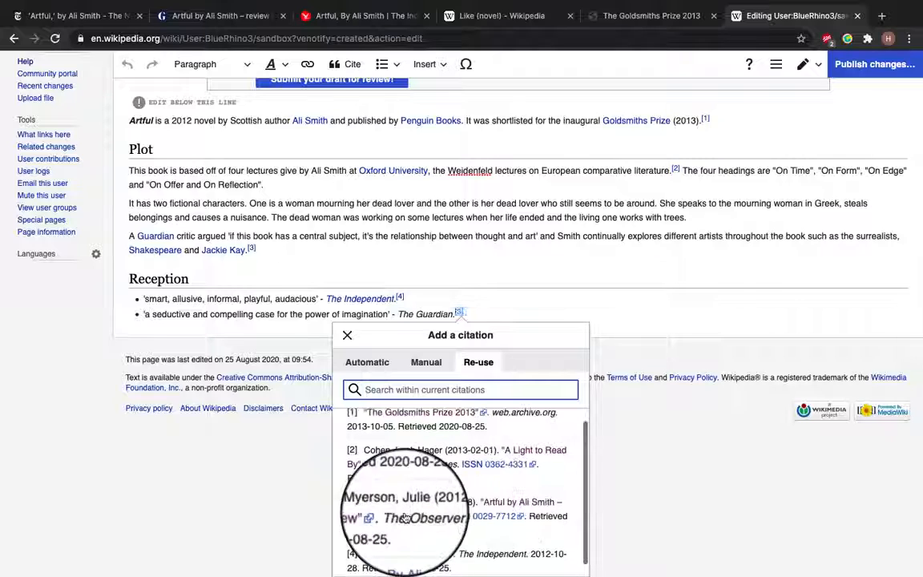
{"action": "left_click", "coordinate": [382, 405]}
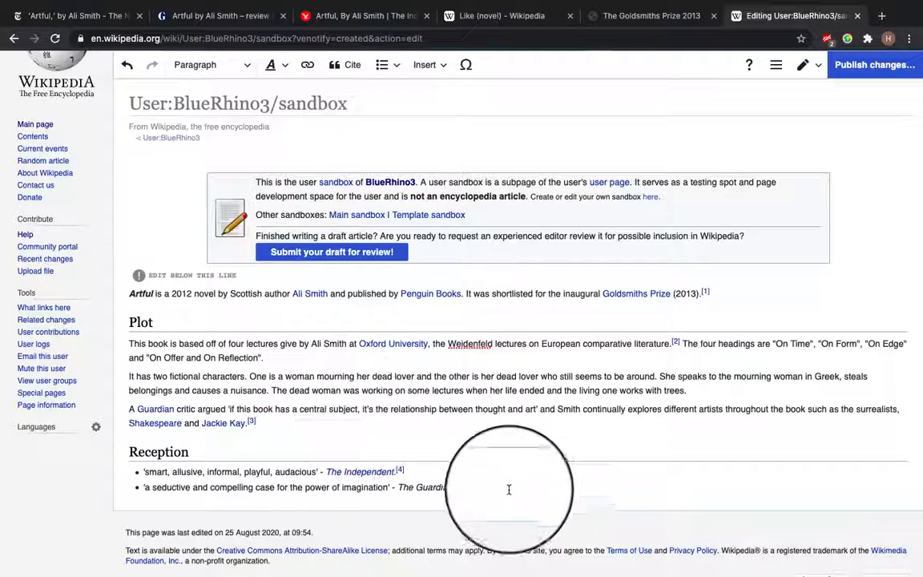
{"action": "key", "text": "Return"}
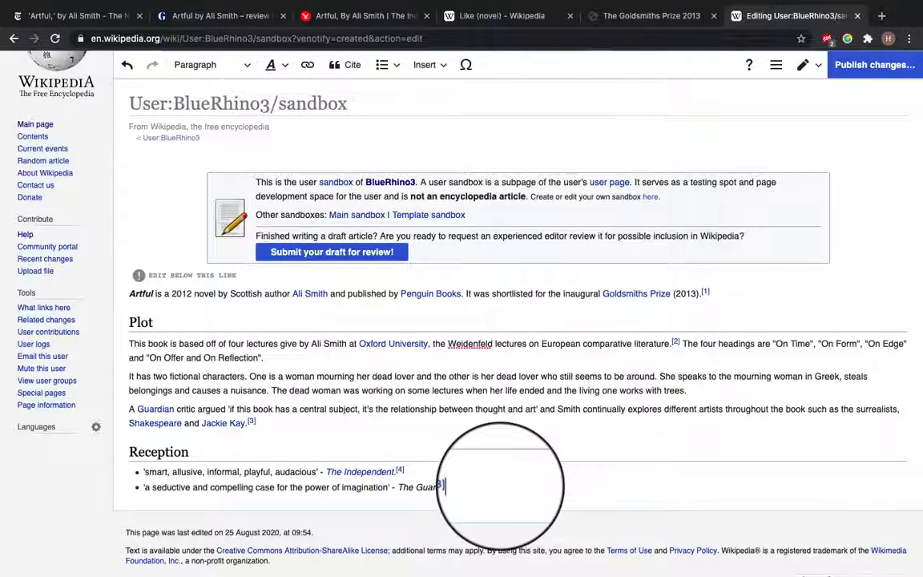
{"action": "key", "text": "BackSpace"}
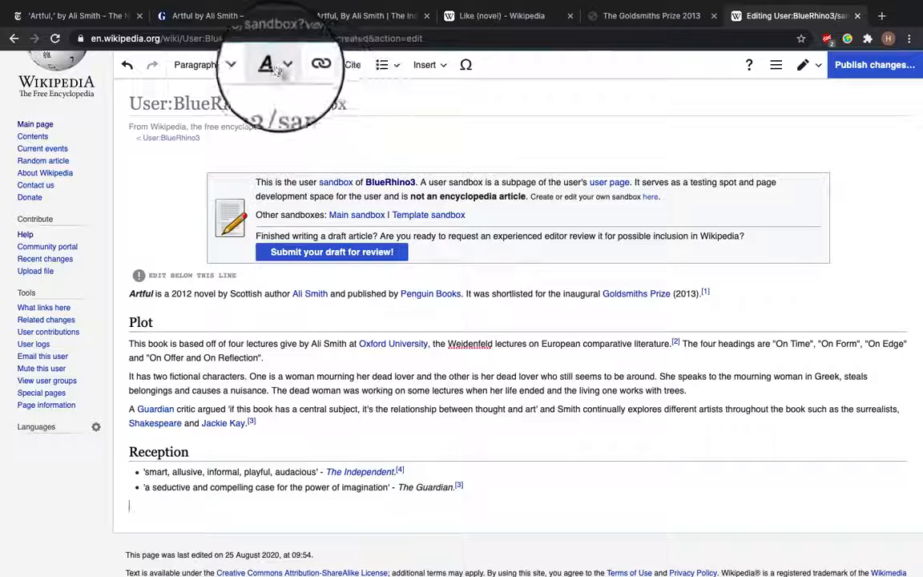
Add a References heading below the Reception list
{"action": "left_click", "coordinate": [241, 66]}
{"action": "left_click", "coordinate": [227, 126]}
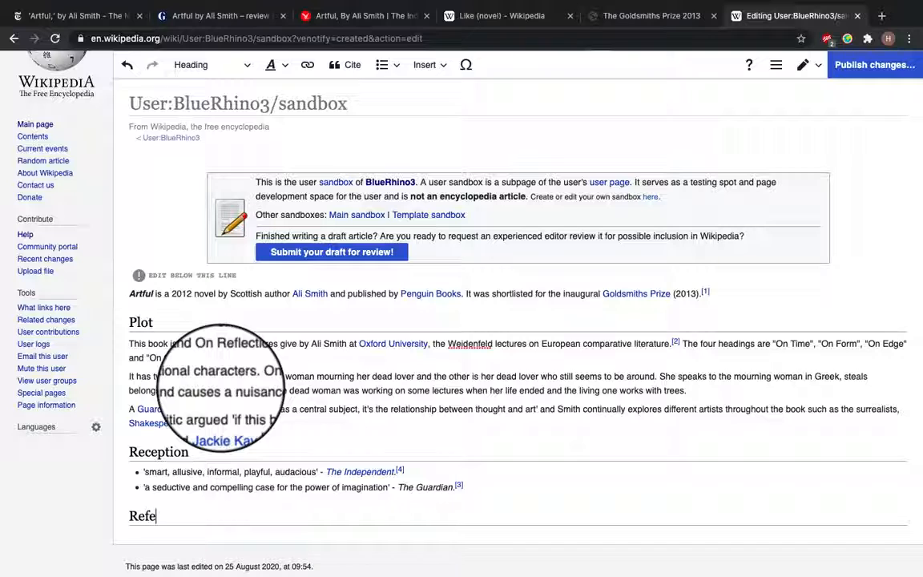
{"action": "scroll", "coordinate": [440, 499], "scroll_direction": "up", "scroll_amount": 1}
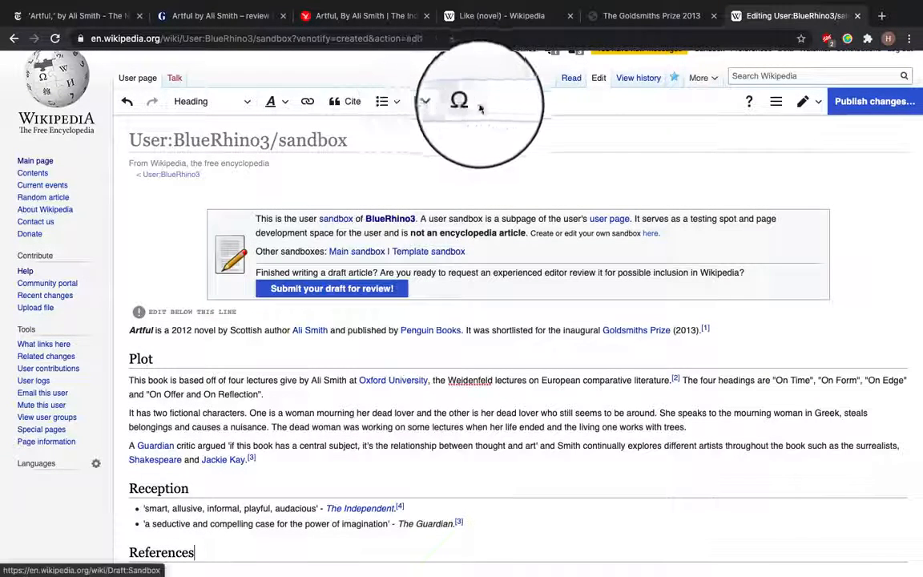
Add a Scottish literature category to the page in the page options and apply the changes
{"action": "left_click", "coordinate": [775, 102]}
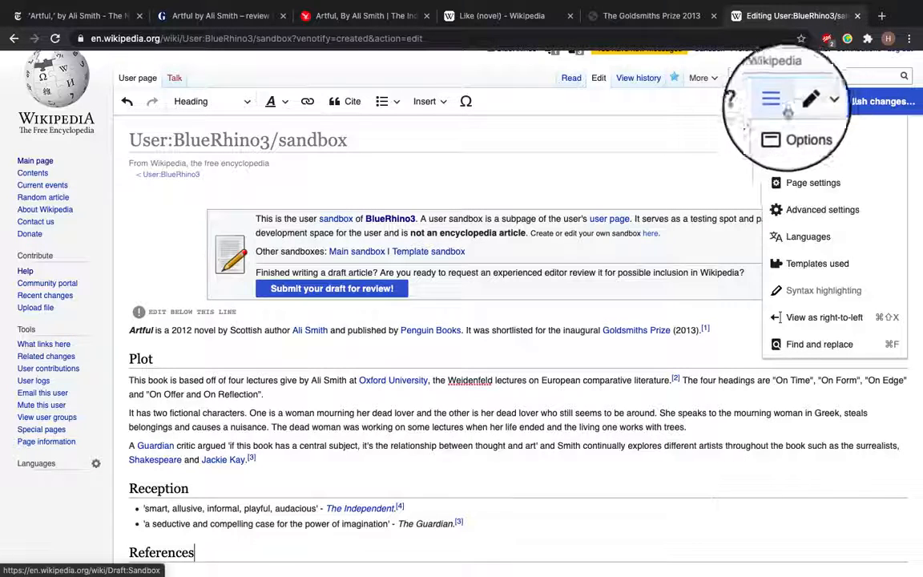
{"action": "left_click", "coordinate": [801, 155]}
{"action": "type", "text": "Scottish litera"}
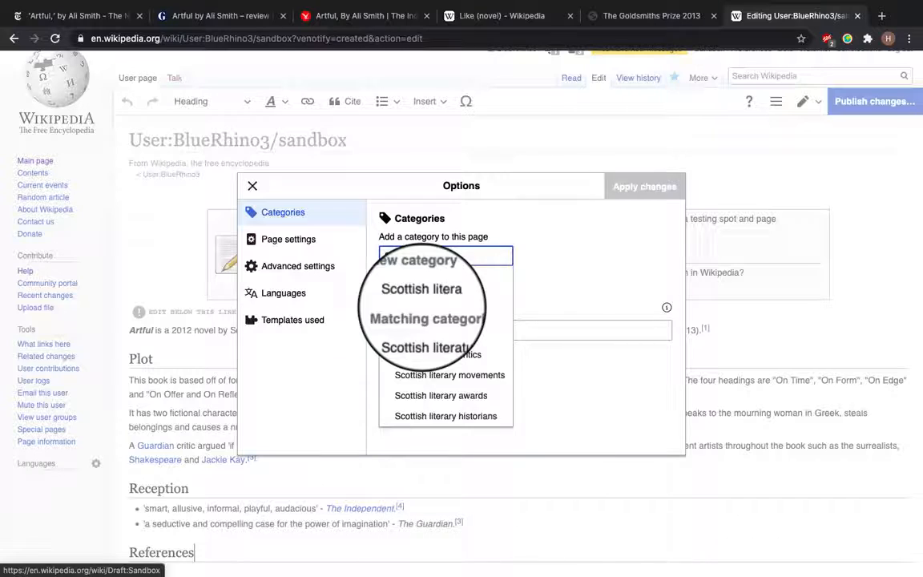
{"action": "left_click", "coordinate": [425, 333]}
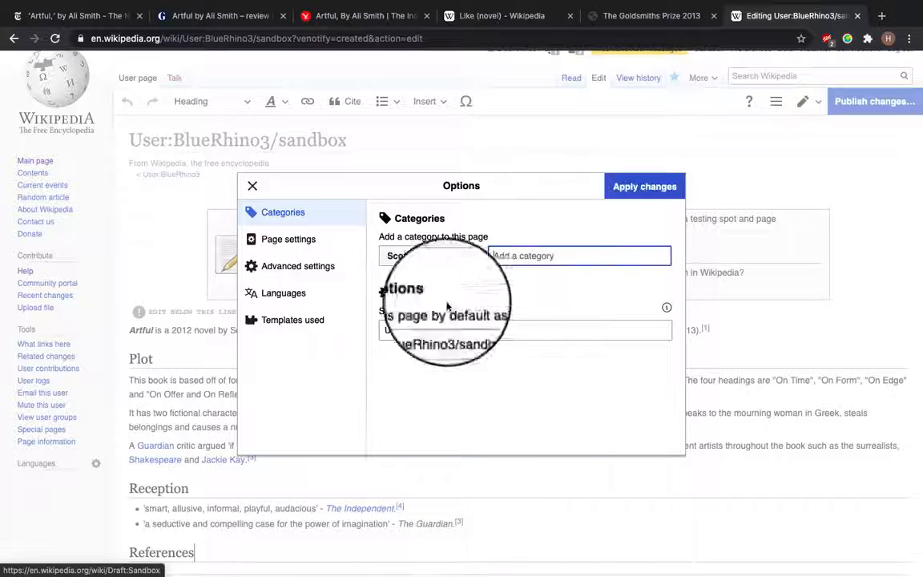
{"action": "left_click", "coordinate": [643, 201]}
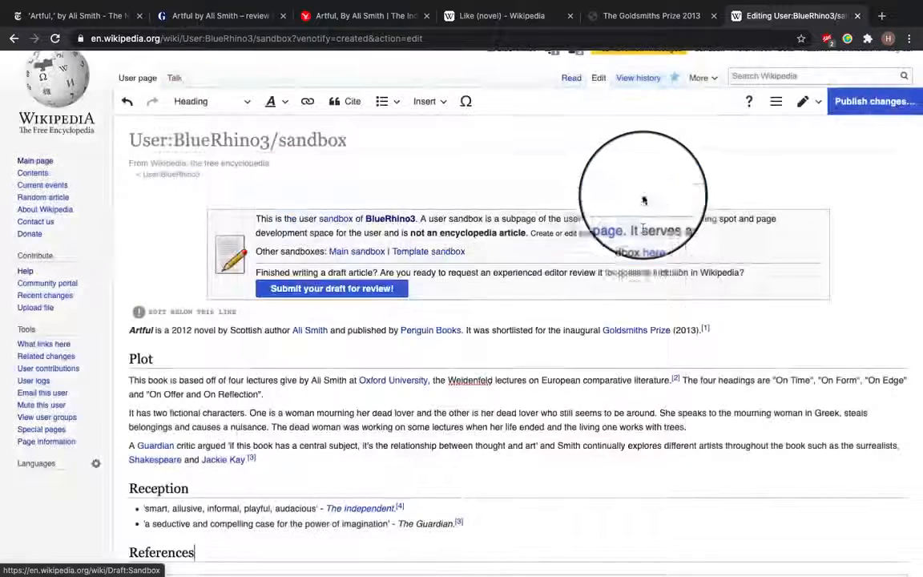
Insert an Infobox book template into the article
{"action": "scroll", "coordinate": [801, 232], "scroll_direction": "down", "scroll_amount": 2}
{"action": "scroll", "coordinate": [799, 239], "scroll_direction": "up", "scroll_amount": 2}
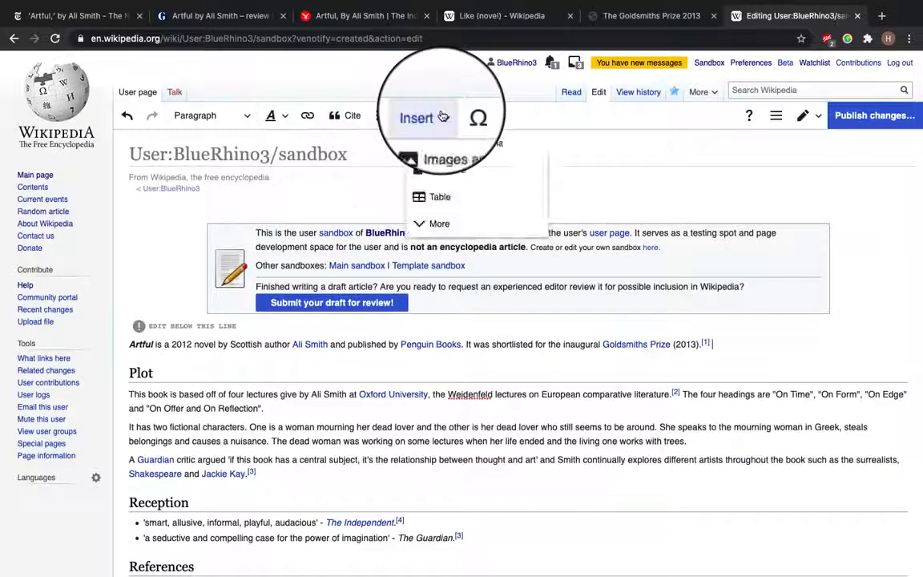
{"action": "left_click", "coordinate": [443, 178]}
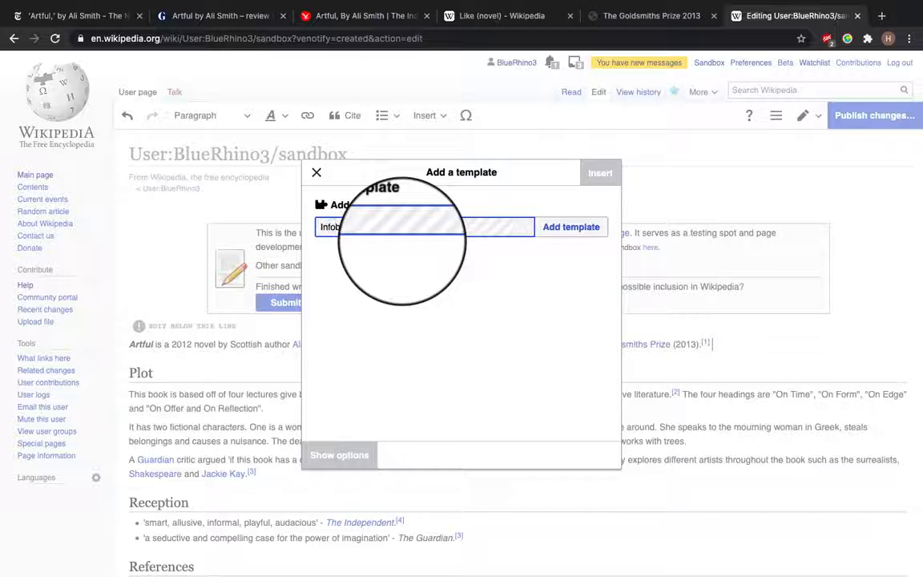
{"action": "type", "text": "Infobox book"}
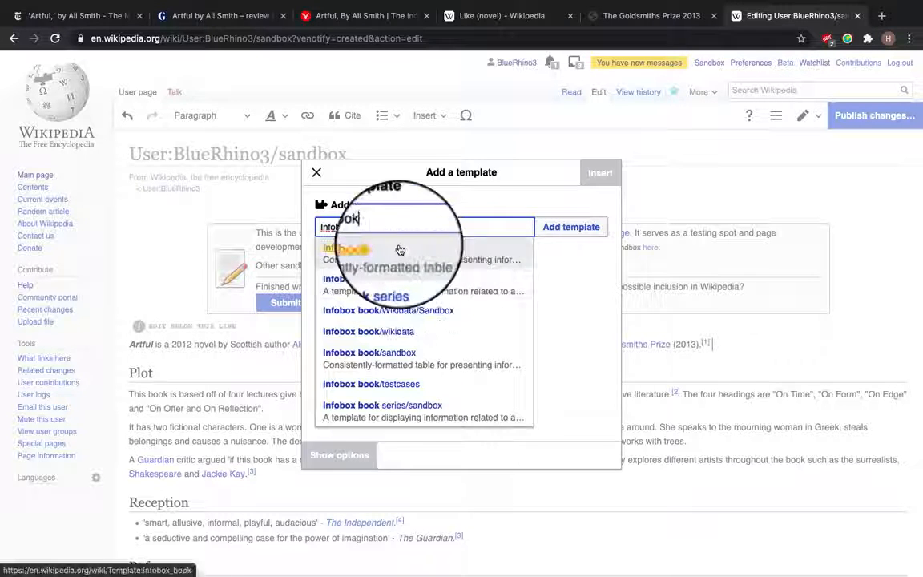
{"action": "left_click", "coordinate": [401, 249]}
{"action": "left_click", "coordinate": [344, 288]}
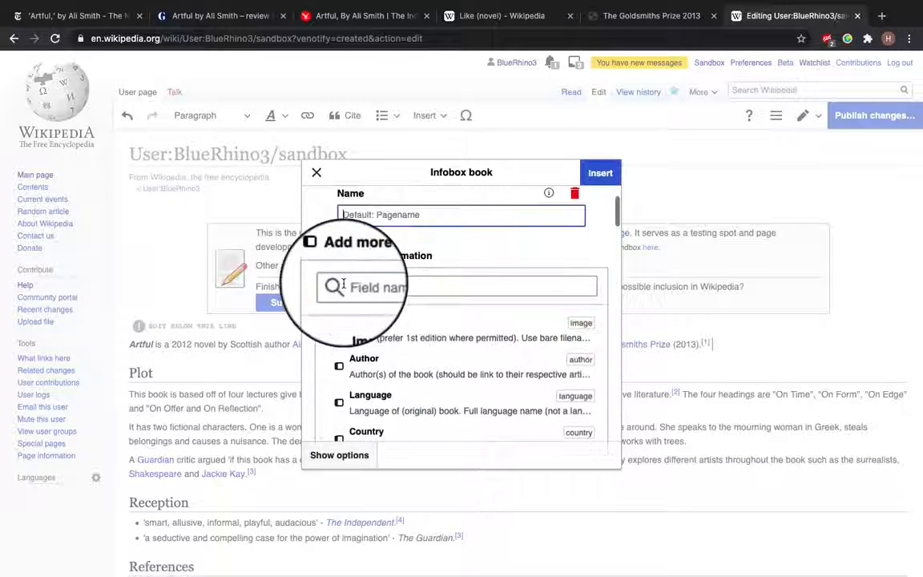
Add Author and Language fields to the infobox, fill in Ali Smith, English and the name Artful, and insert it
{"action": "left_click", "coordinate": [341, 375]}
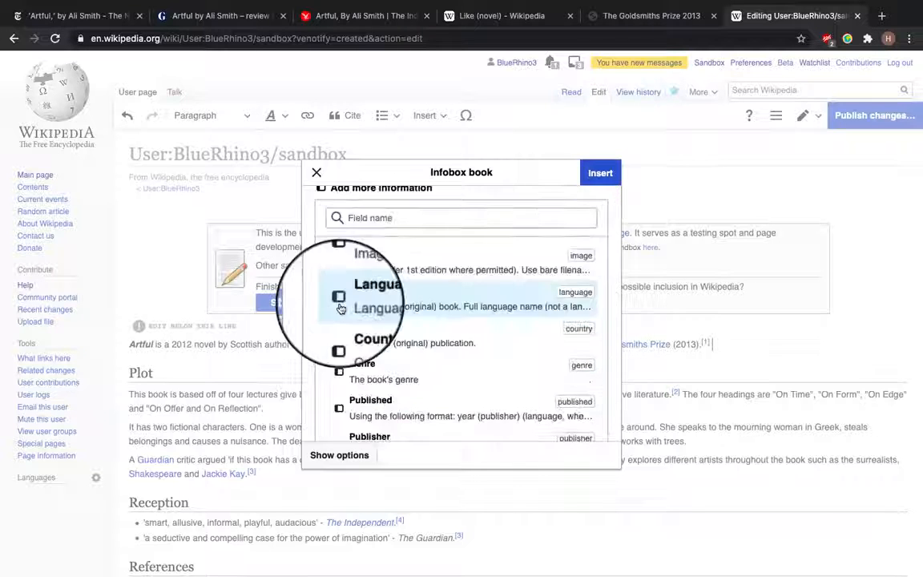
{"action": "left_click", "coordinate": [338, 300]}
{"action": "scroll", "coordinate": [403, 244], "scroll_direction": "up", "scroll_amount": 2}
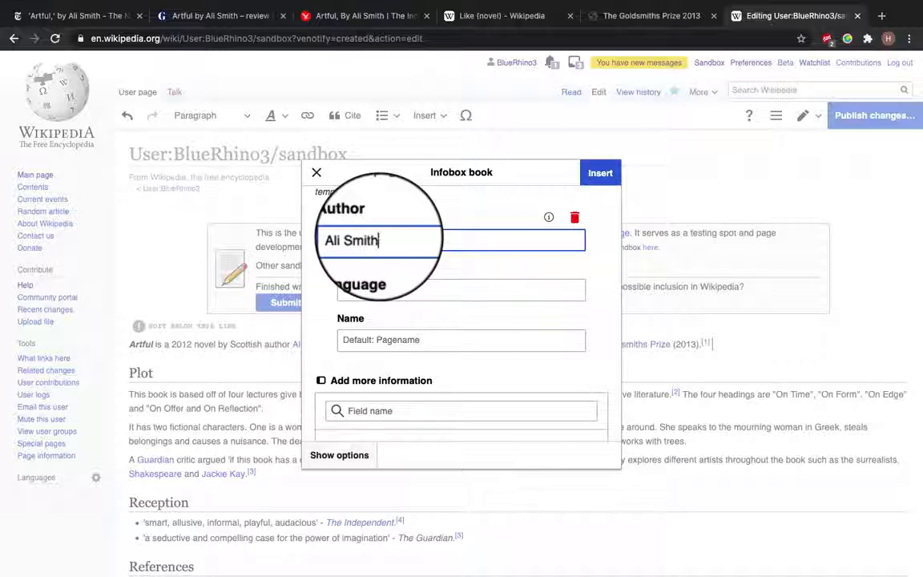
{"action": "left_click", "coordinate": [383, 287]}
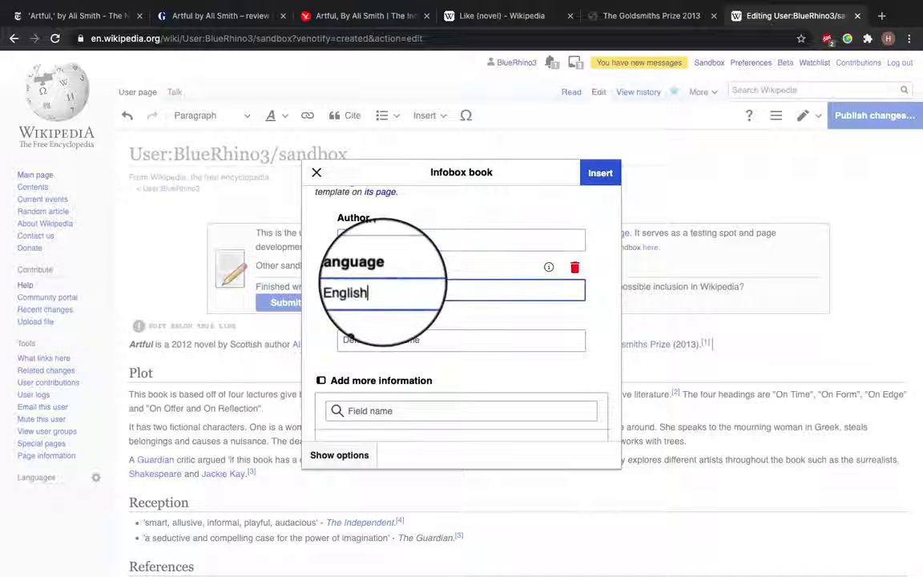
{"action": "left_click", "coordinate": [389, 339]}
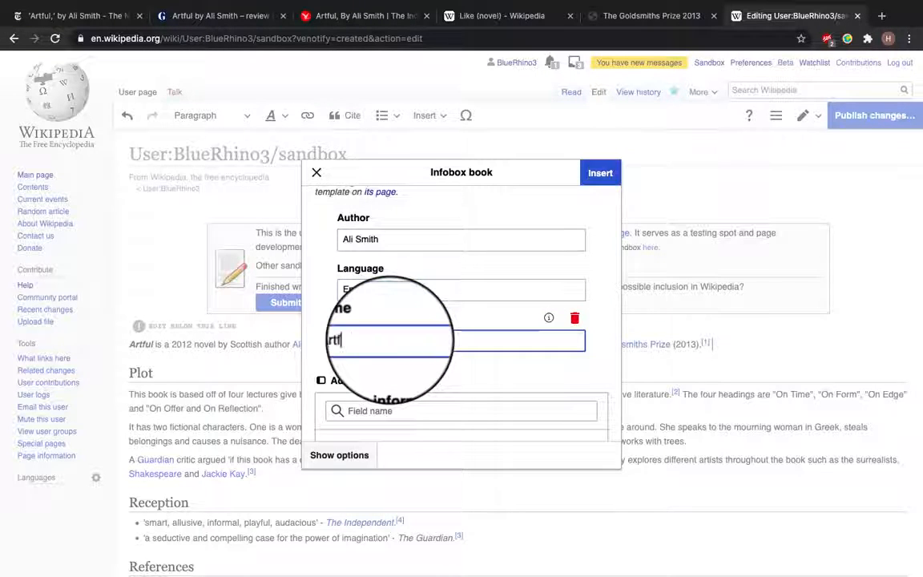
{"action": "left_click", "coordinate": [601, 174]}
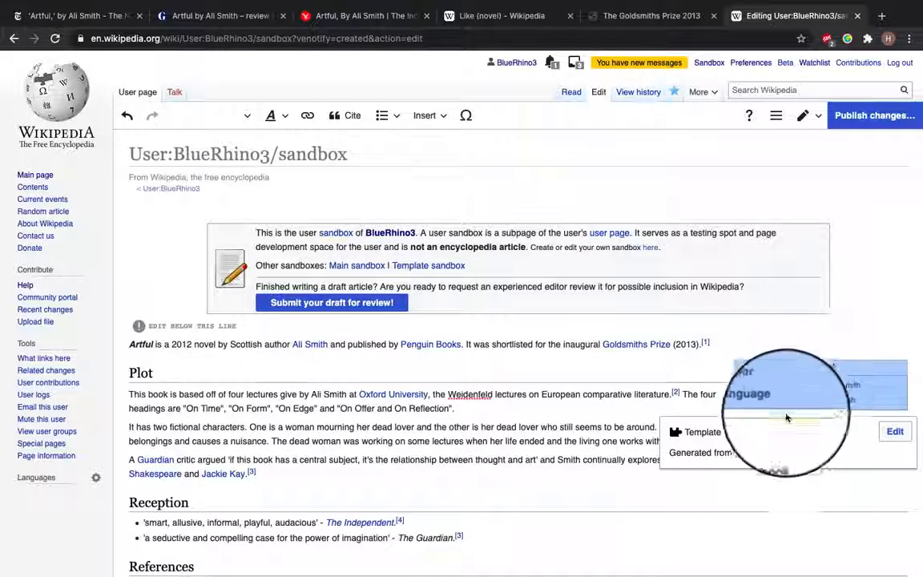
Publish the changes with the edit summary "adding information box, categories, links citations"
{"action": "left_click", "coordinate": [837, 334]}
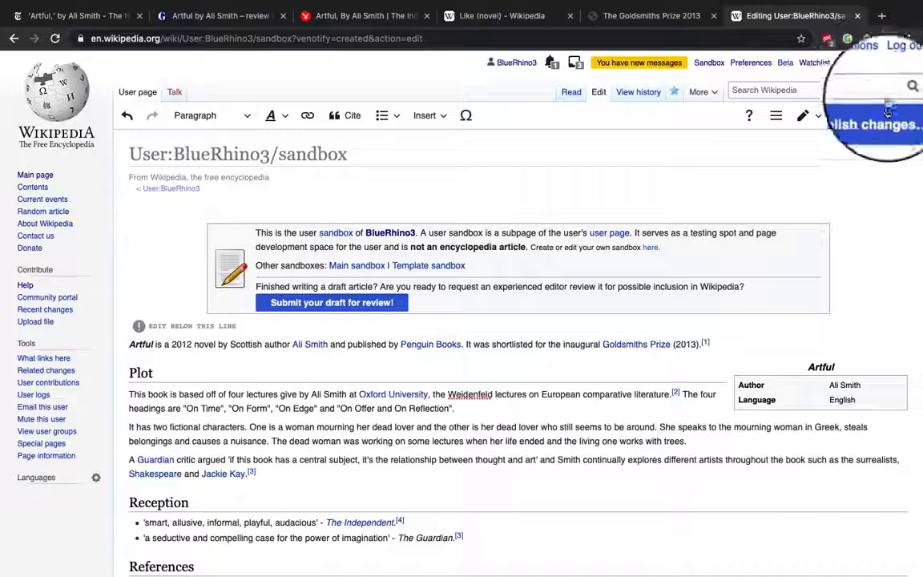
{"action": "left_click", "coordinate": [882, 114]}
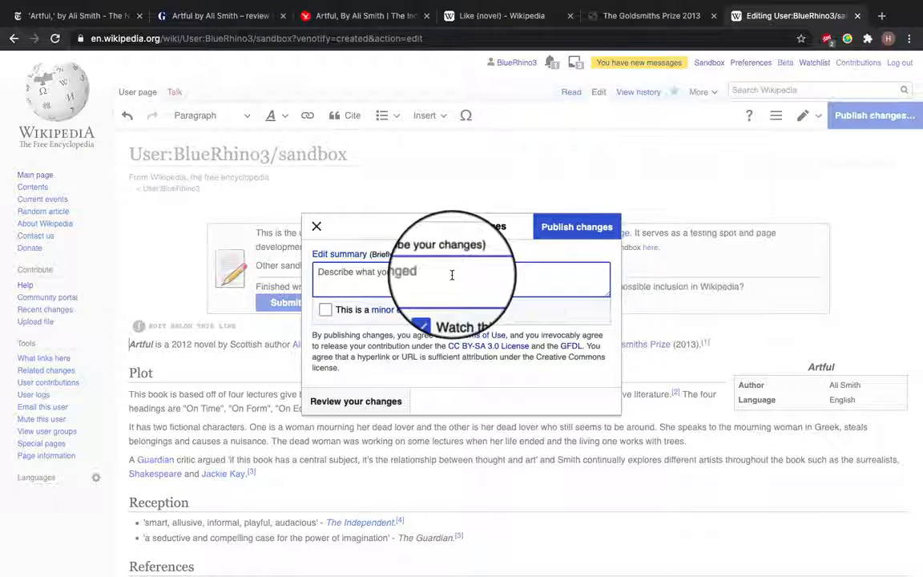
{"action": "type", "text": "adding information, infobox, categories, links and citations"}
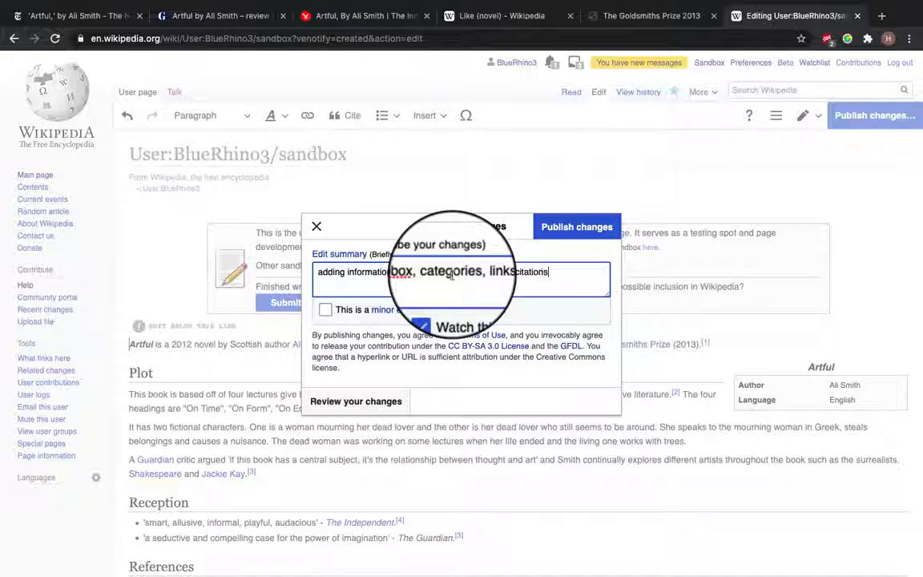
{"action": "left_click", "coordinate": [590, 225]}
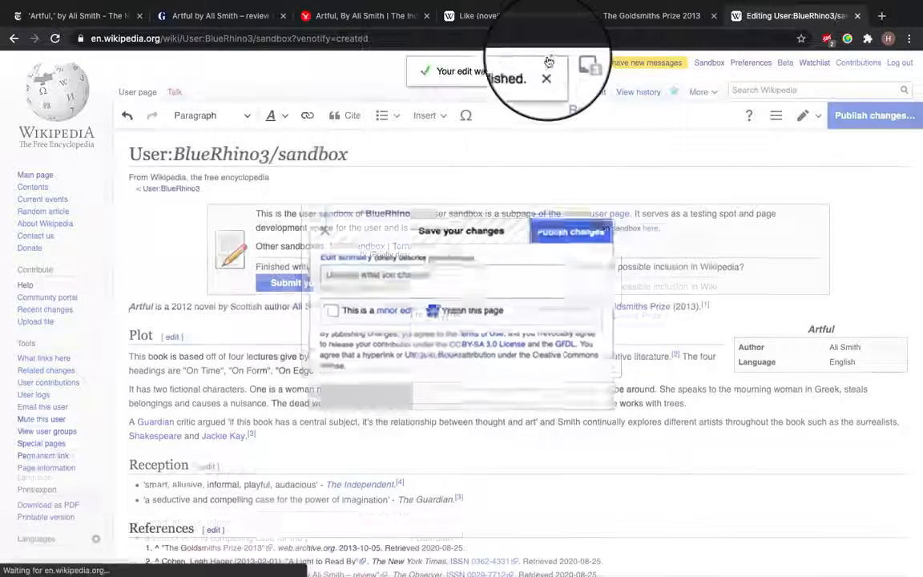
{"action": "scroll", "coordinate": [551, 413], "scroll_direction": "down", "scroll_amount": 3}
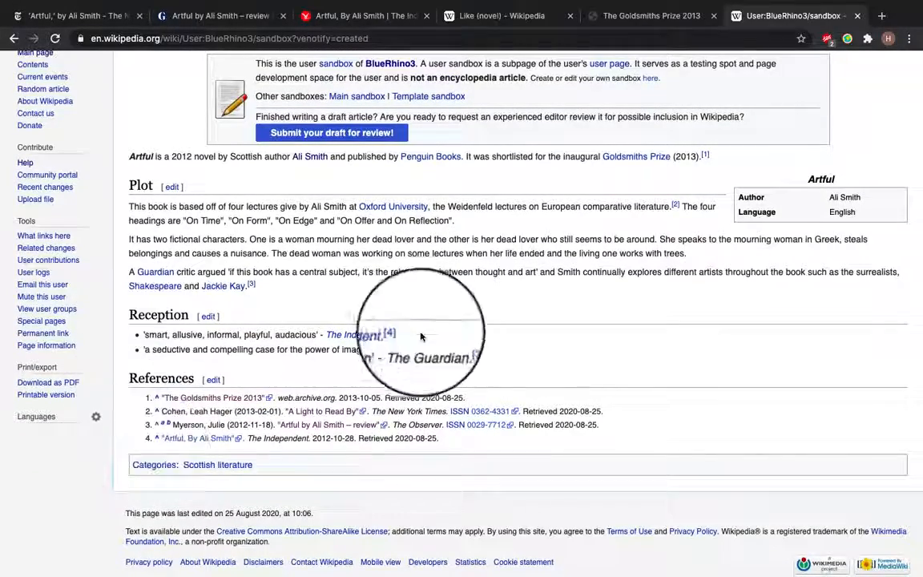
{"action": "scroll", "coordinate": [421, 336], "scroll_direction": "up", "scroll_amount": 3}
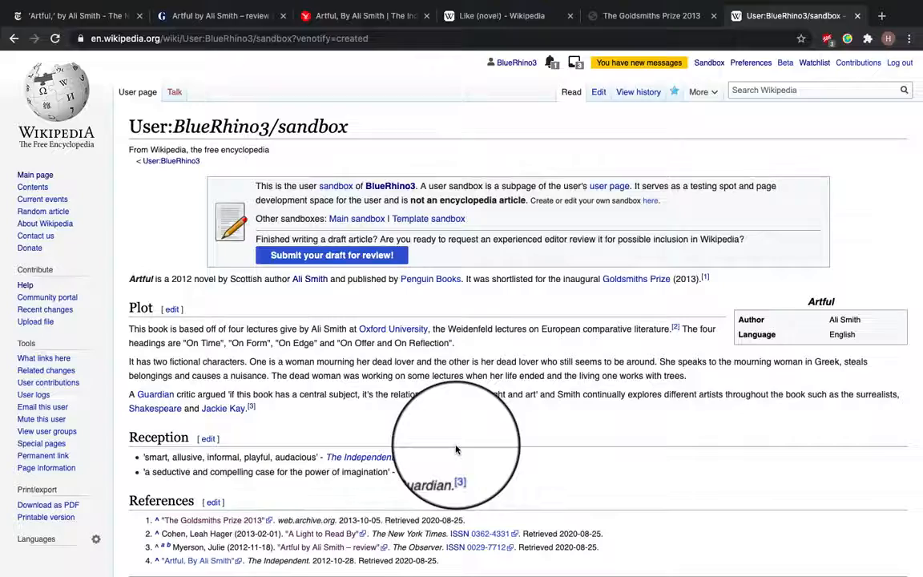